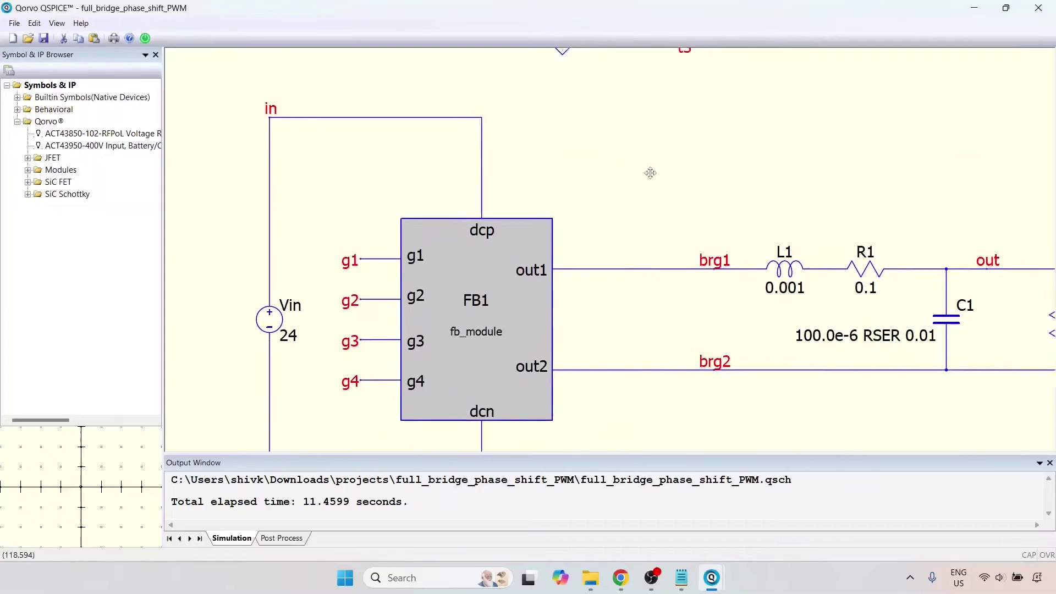
Nudge the .plot V(t1) V(t2) V(t3) line up and add a directive reading .plot V(brg1, brg2) below it
{"action": "scroll", "coordinate": [659, 330], "scroll_direction": "up", "scroll_amount": 5}
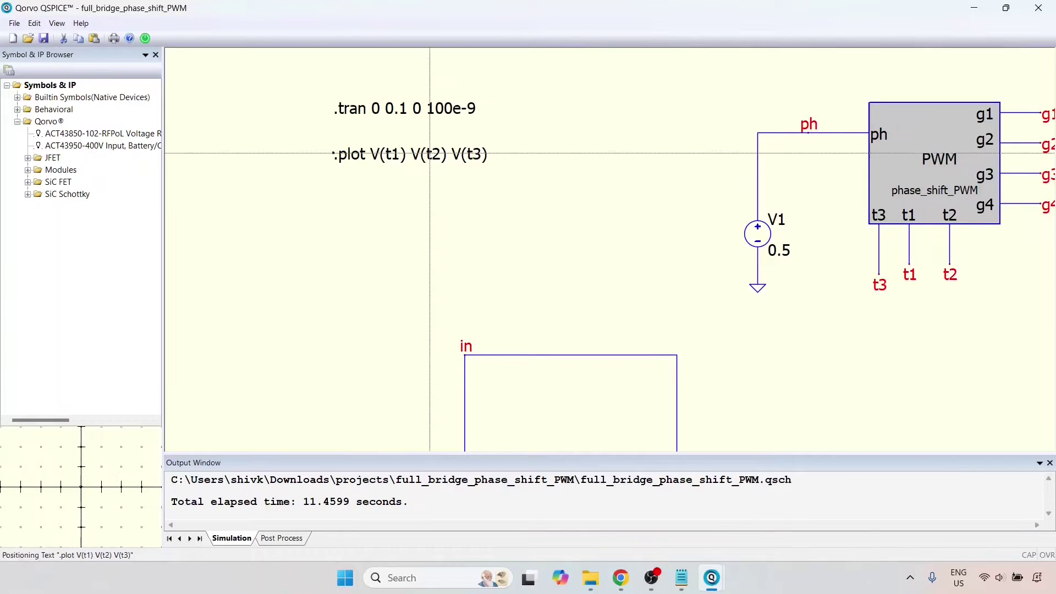
{"action": "left_click_drag", "start_coordinate": [434, 159], "coordinate": [434, 149]}
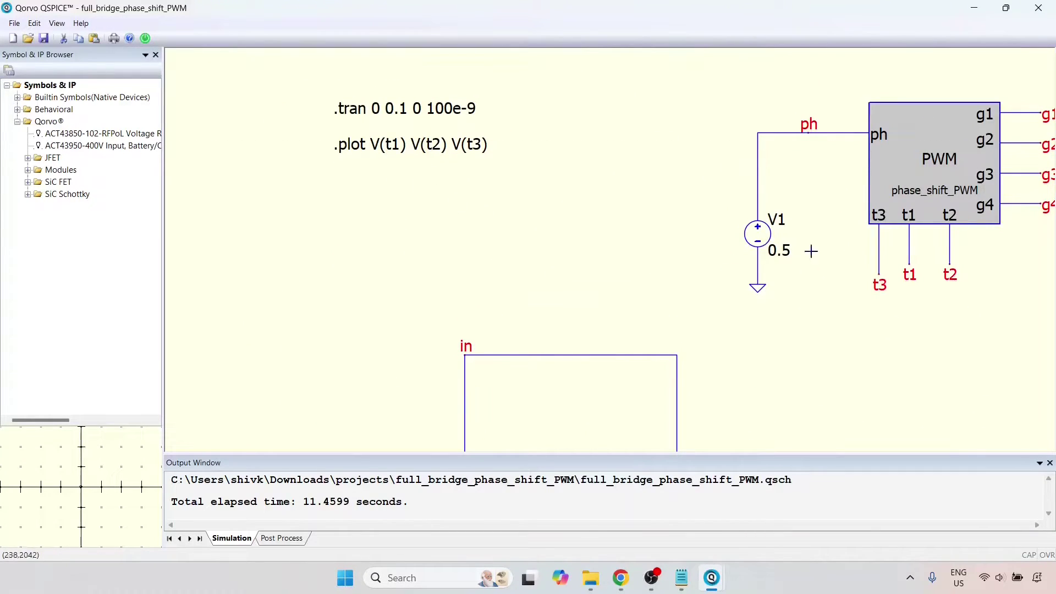
{"action": "right_click", "coordinate": [357, 188]}
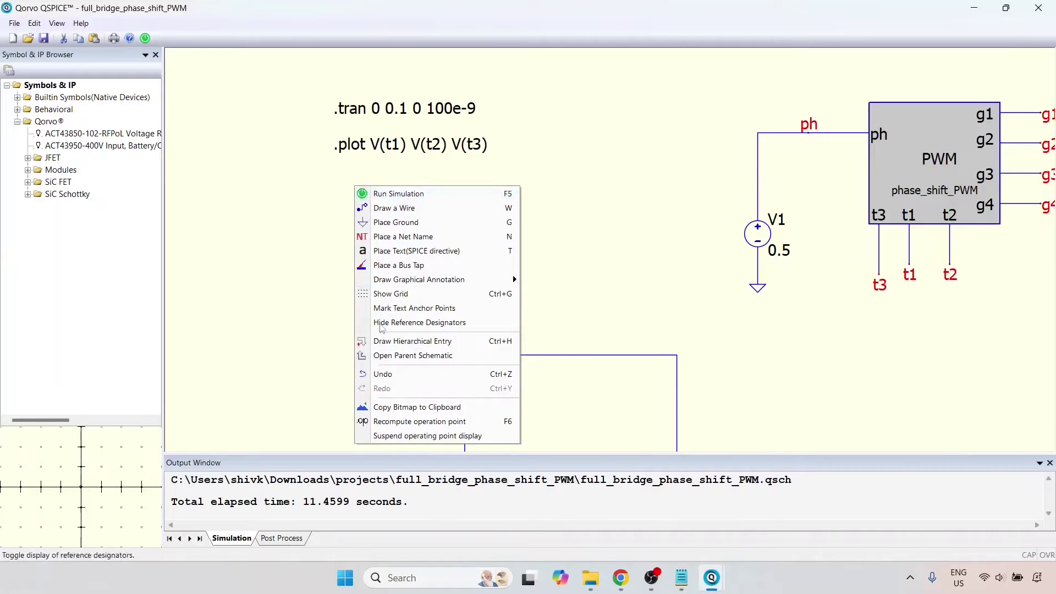
{"action": "left_click", "coordinate": [416, 252]}
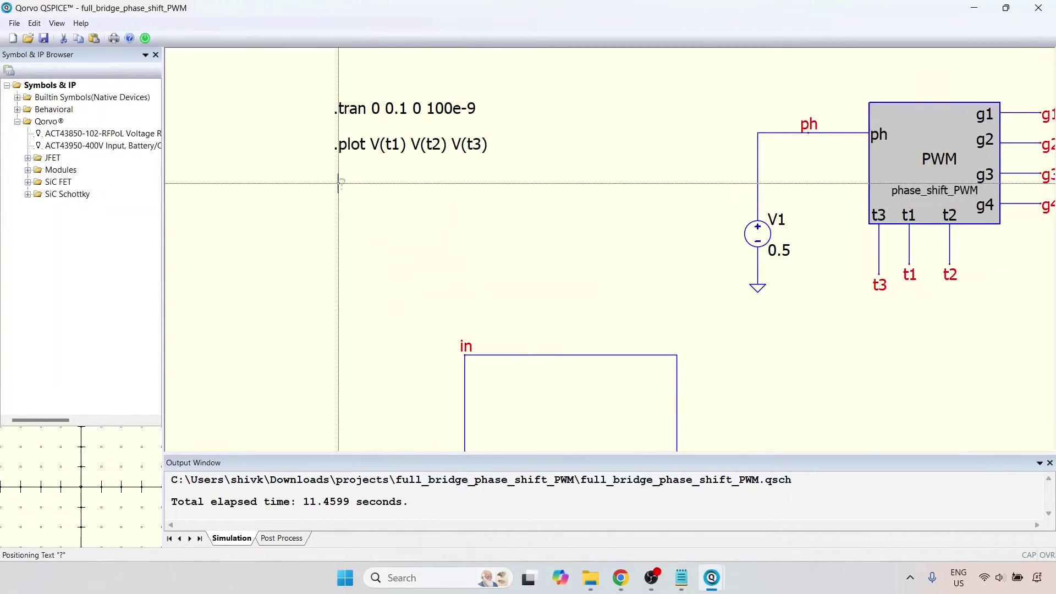
{"action": "key", "text": "Escape"}
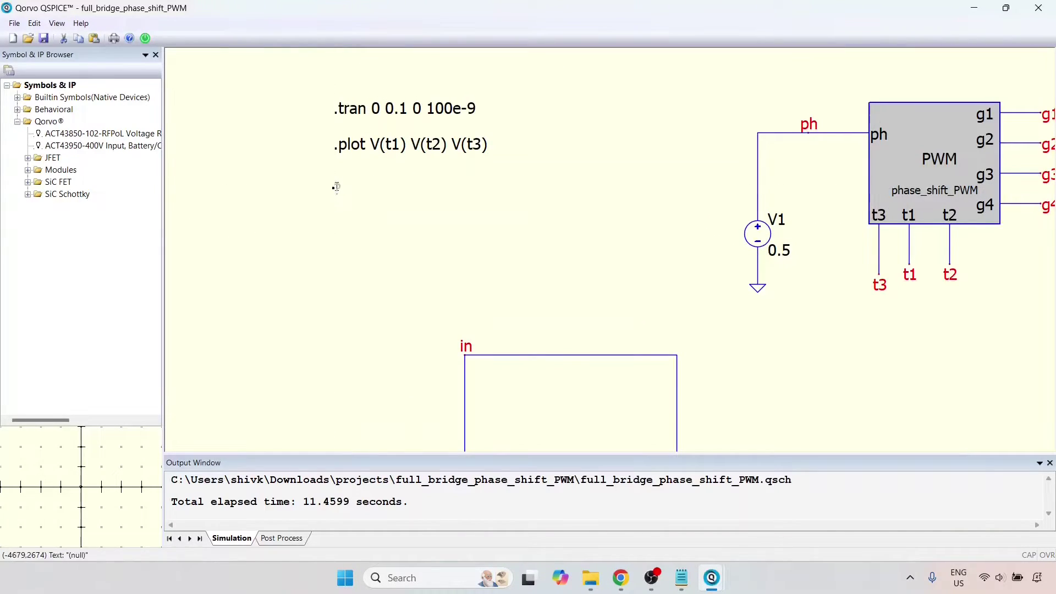
{"action": "type", "text": ".plot "}
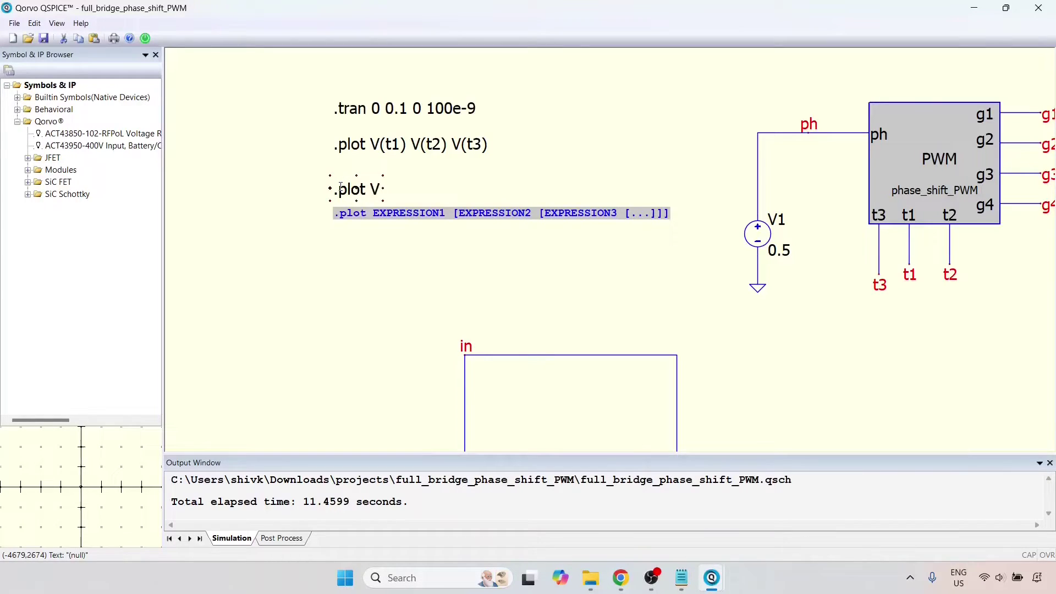
{"action": "type", "text": "V(brg1, brg2)"}
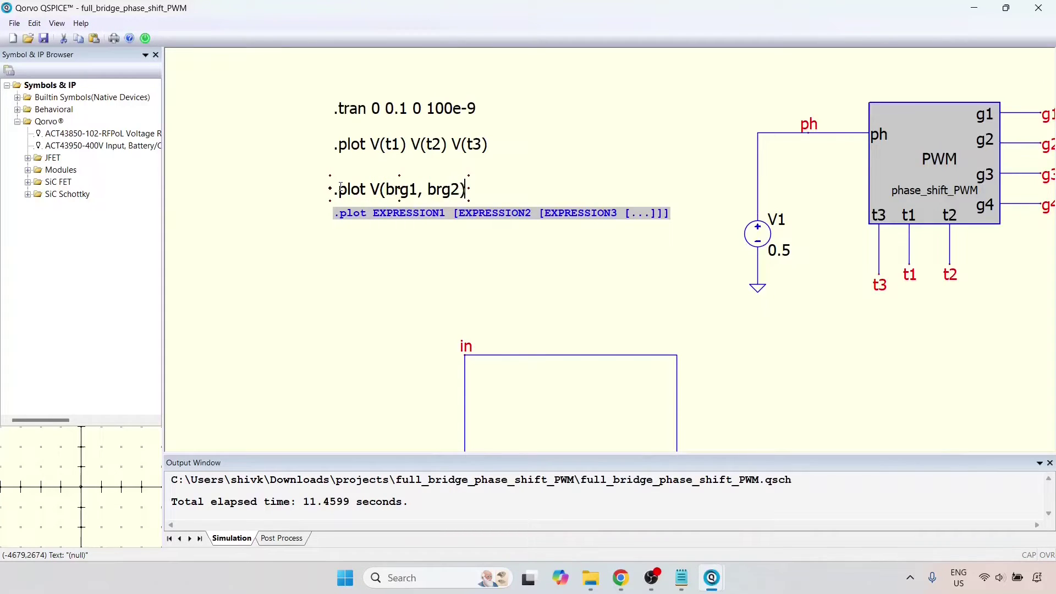
Commit the .plot V(brg1, brg2) directive and move it up closer to the others
{"action": "left_click", "coordinate": [686, 269]}
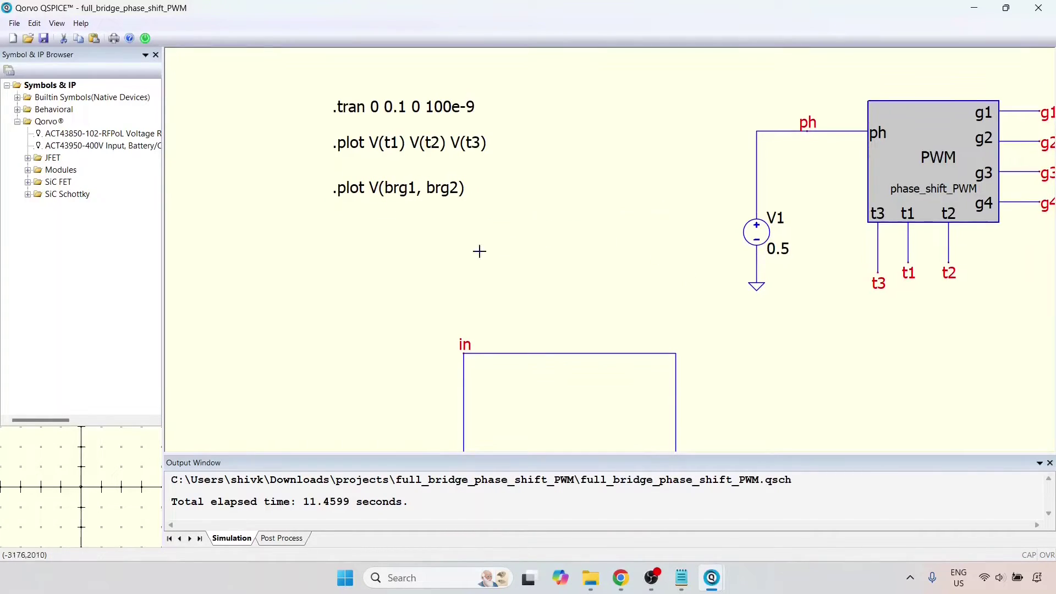
{"action": "left_click_drag", "start_coordinate": [374, 193], "coordinate": [373, 182]}
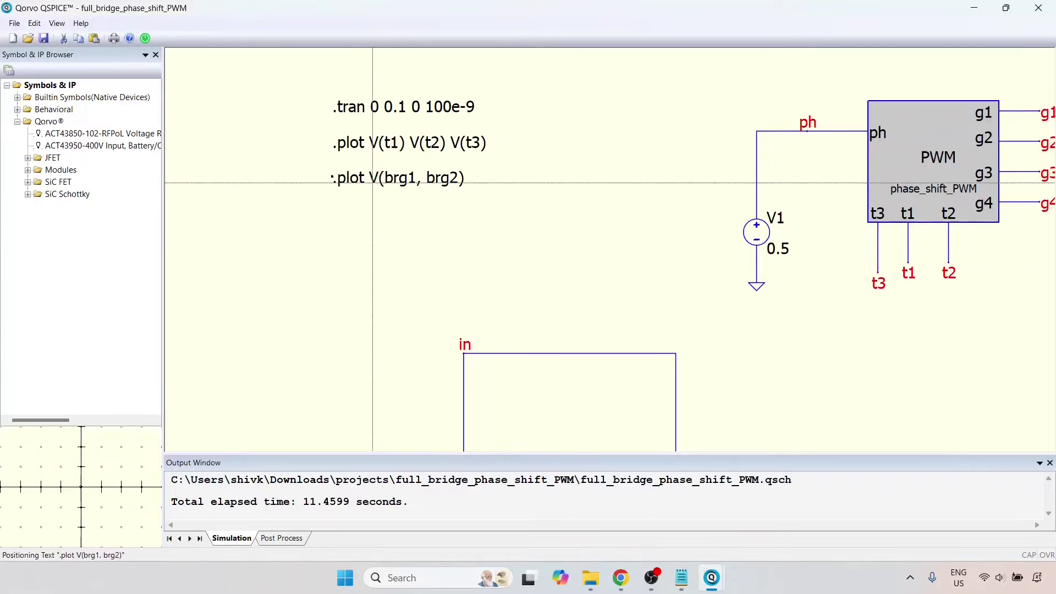
{"action": "left_click", "coordinate": [373, 183]}
Add a .plot I(L1) directive below .plot V(brg1, brg2)
{"action": "right_click", "coordinate": [374, 220]}
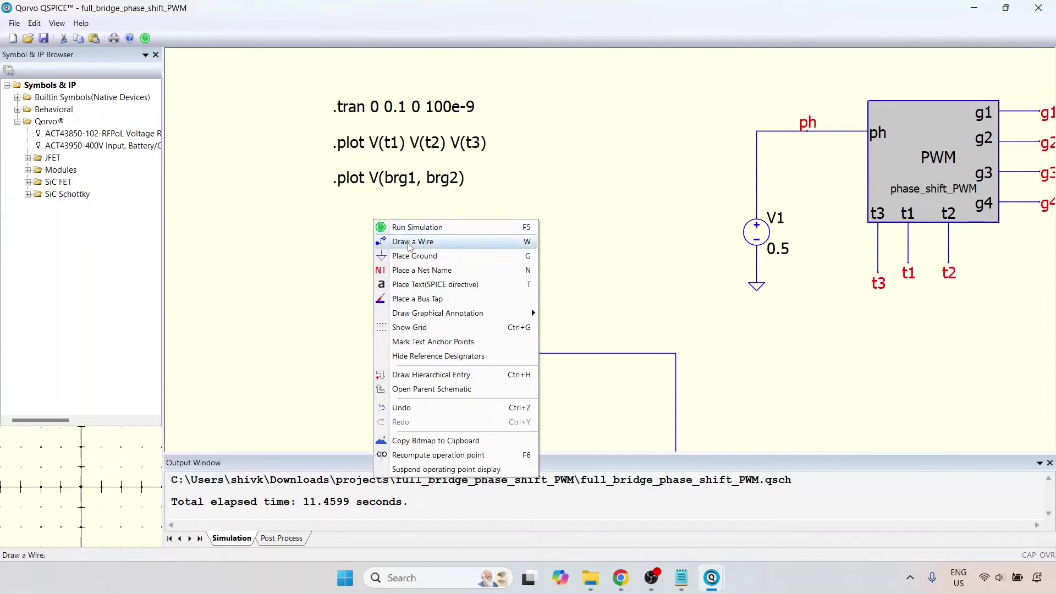
{"action": "left_click", "coordinate": [425, 285]}
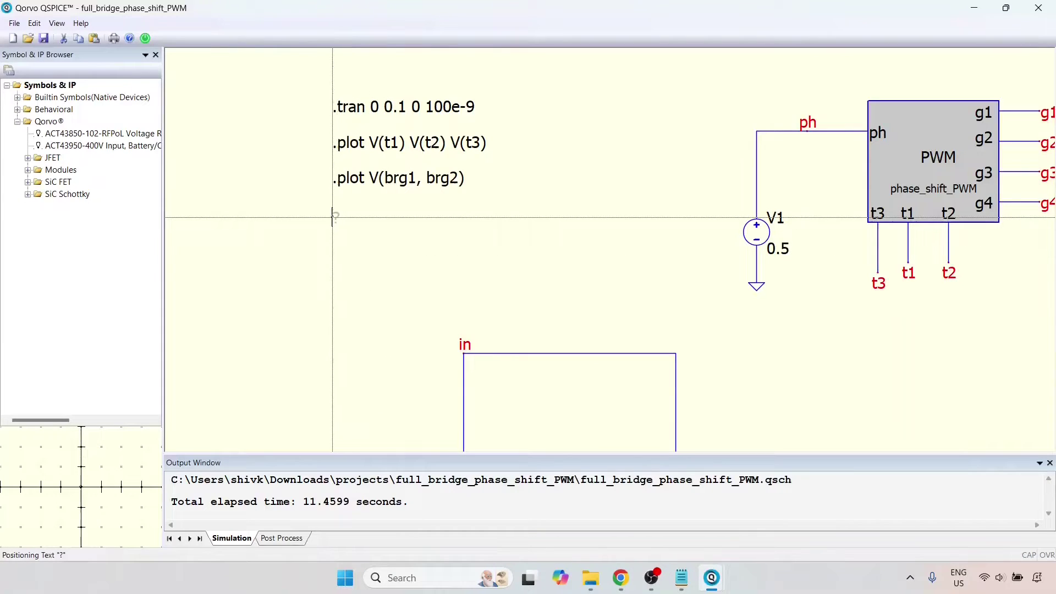
{"action": "left_click", "coordinate": [335, 216]}
{"action": "type", "text": ".pl"}
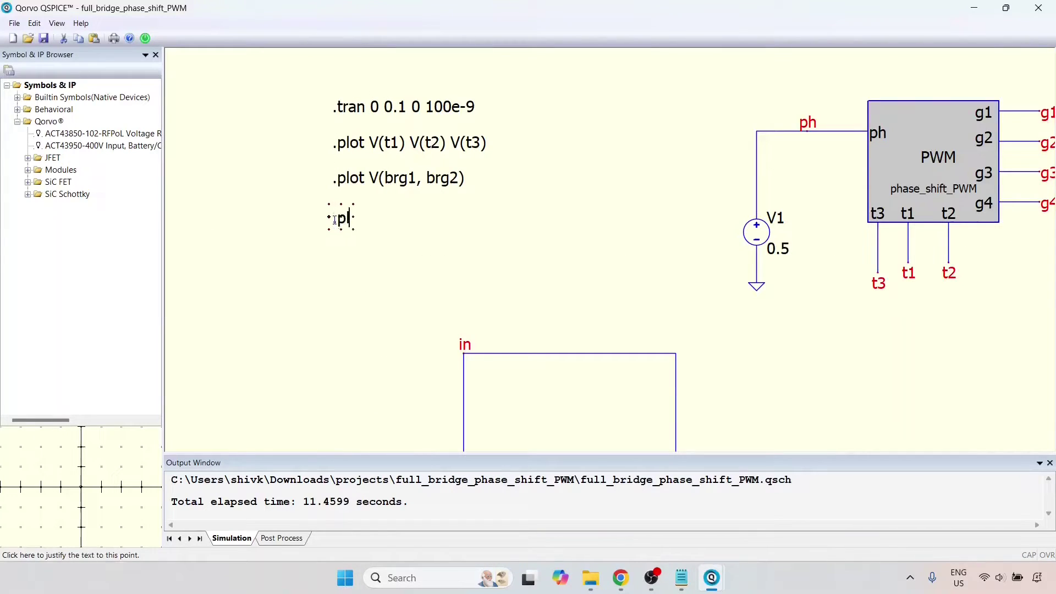
{"action": "type", "text": "ot I"}
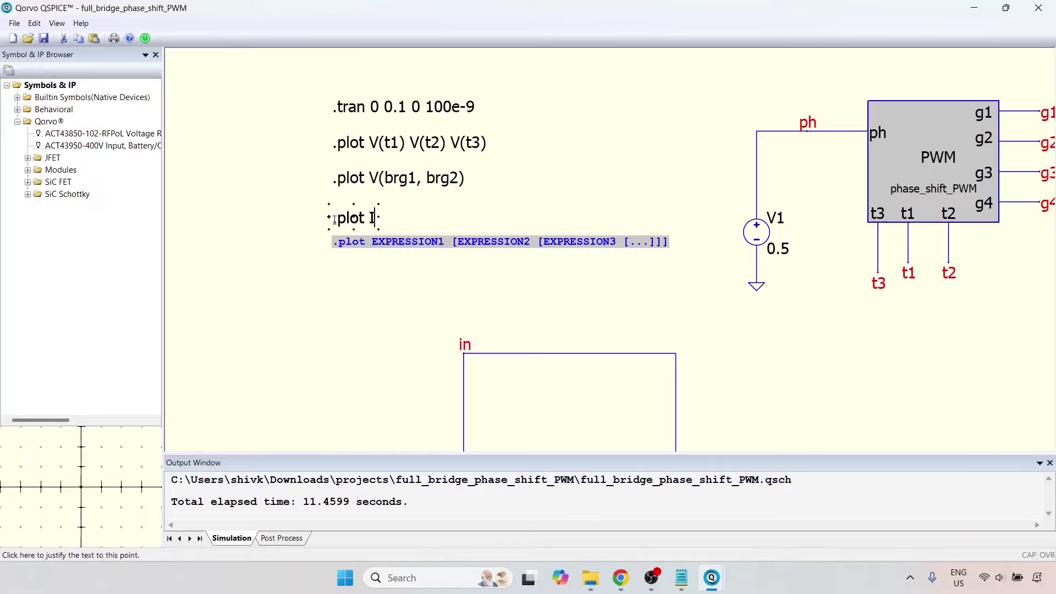
{"action": "type", "text": "(L1)"}
{"action": "left_click", "coordinate": [585, 174]}
{"action": "left_click_drag", "start_coordinate": [858, 431], "coordinate": [875, 415]}
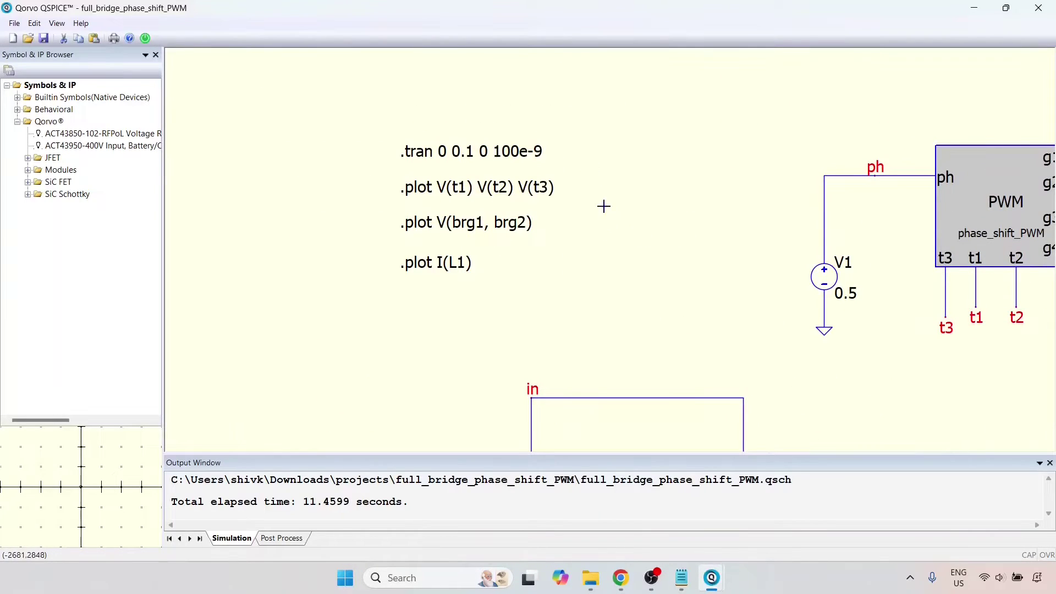
{"action": "left_click_drag", "start_coordinate": [603, 205], "coordinate": [477, 287]}
Run the simulation, inspect the waveforms around 30.6–33.2 ms, then fit to the full range
{"action": "right_click", "coordinate": [520, 185]}
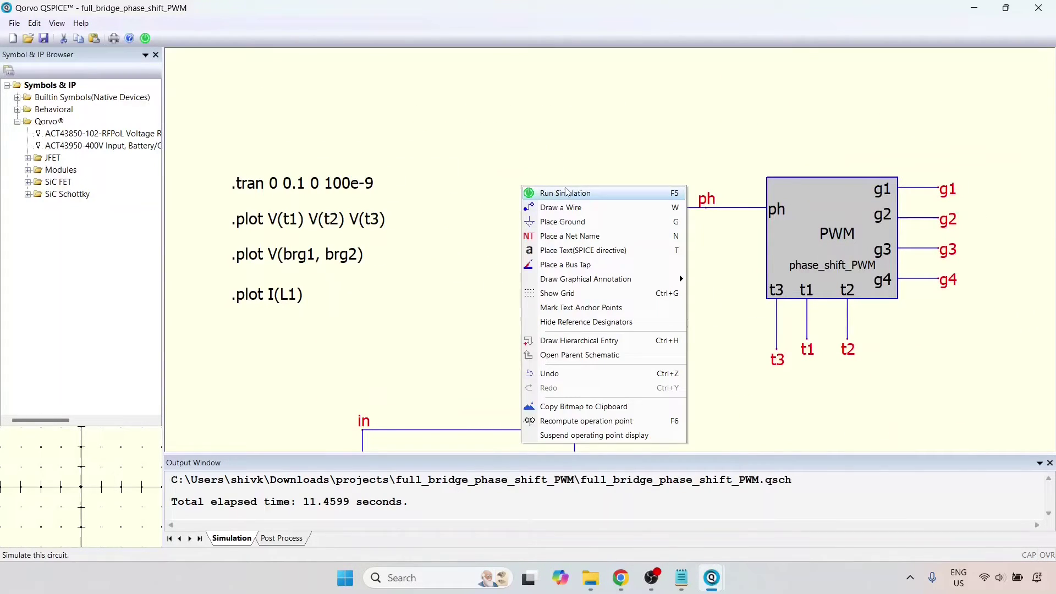
{"action": "left_click", "coordinate": [566, 193]}
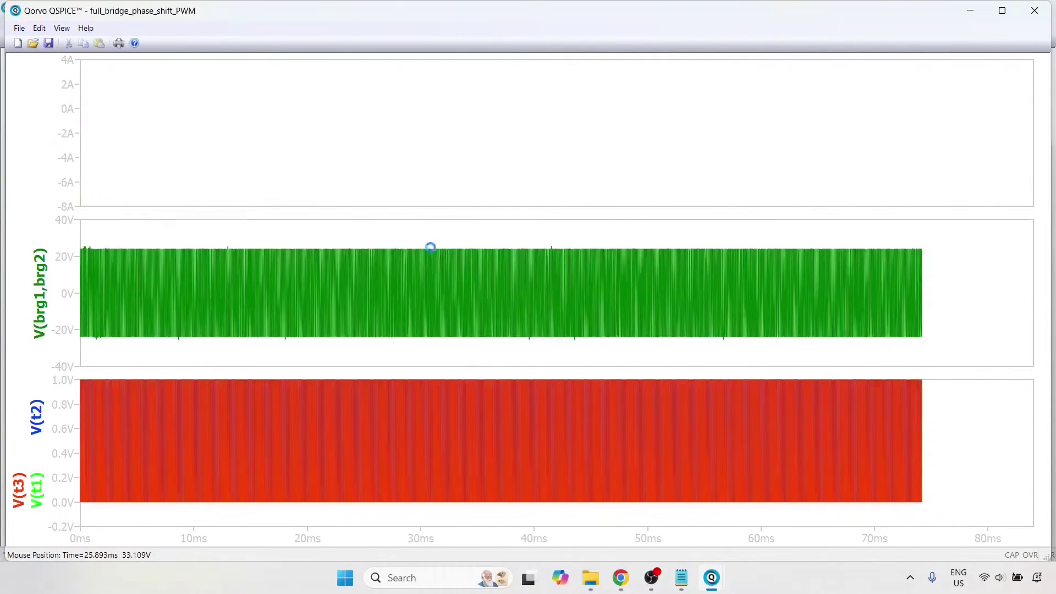
{"action": "left_click_drag", "start_coordinate": [429, 237], "coordinate": [456, 344]}
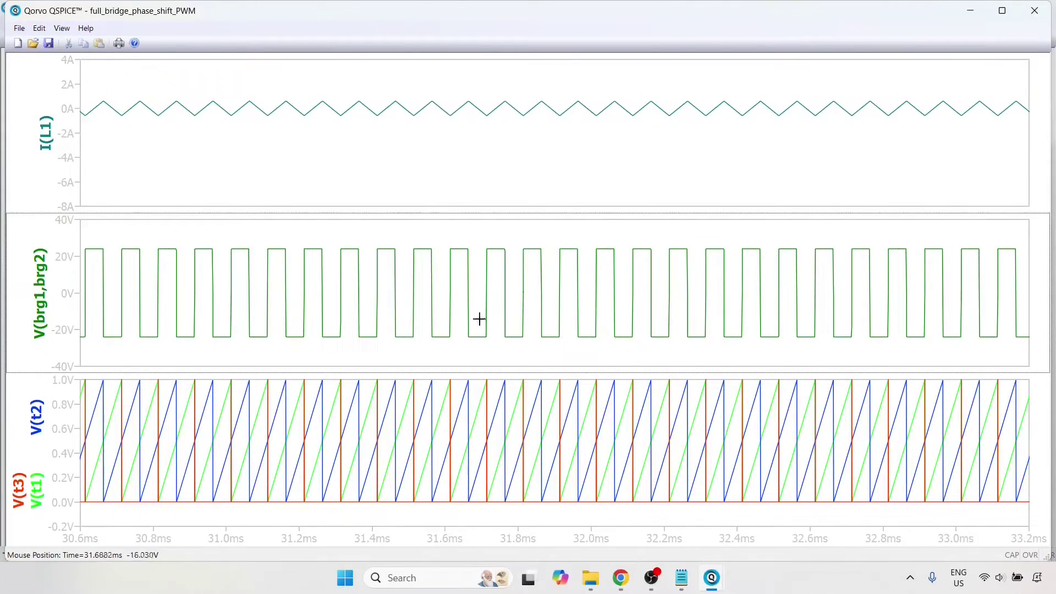
{"action": "right_click", "coordinate": [545, 229]}
{"action": "left_click", "coordinate": [575, 245]}
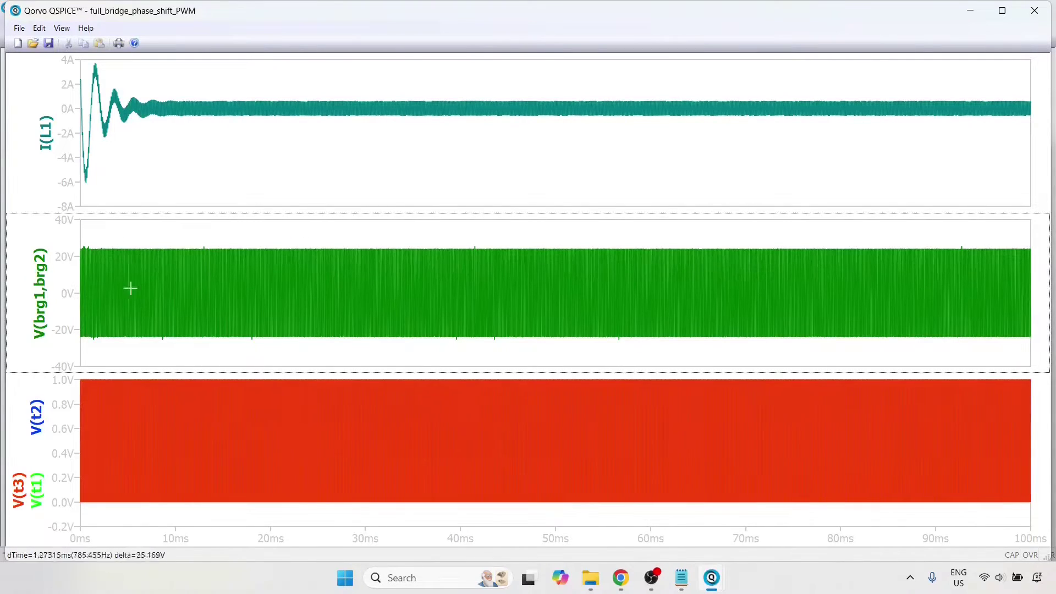
Zoom into 5.18–5.36 ms to see single switching cycles, then fit back to 0–100 ms
{"action": "left_click_drag", "start_coordinate": [116, 235], "coordinate": [144, 354]}
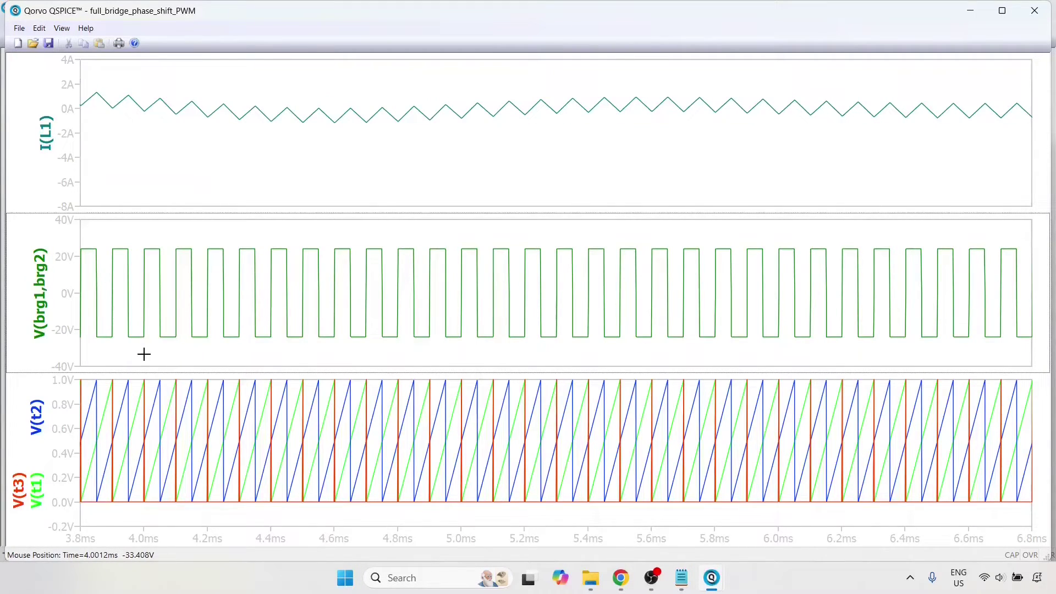
{"action": "left_click_drag", "start_coordinate": [521, 230], "coordinate": [572, 361]}
{"action": "right_click", "coordinate": [598, 289]}
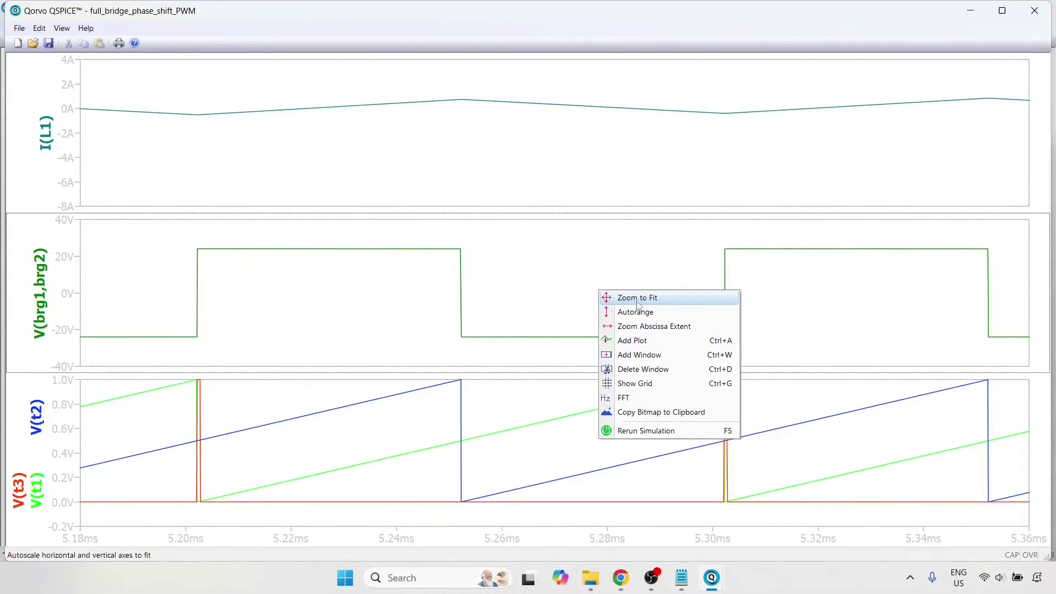
{"action": "left_click", "coordinate": [638, 301]}
Bring the schematic window to the front and maximize it
{"action": "mouse_move", "coordinate": [711, 577]}
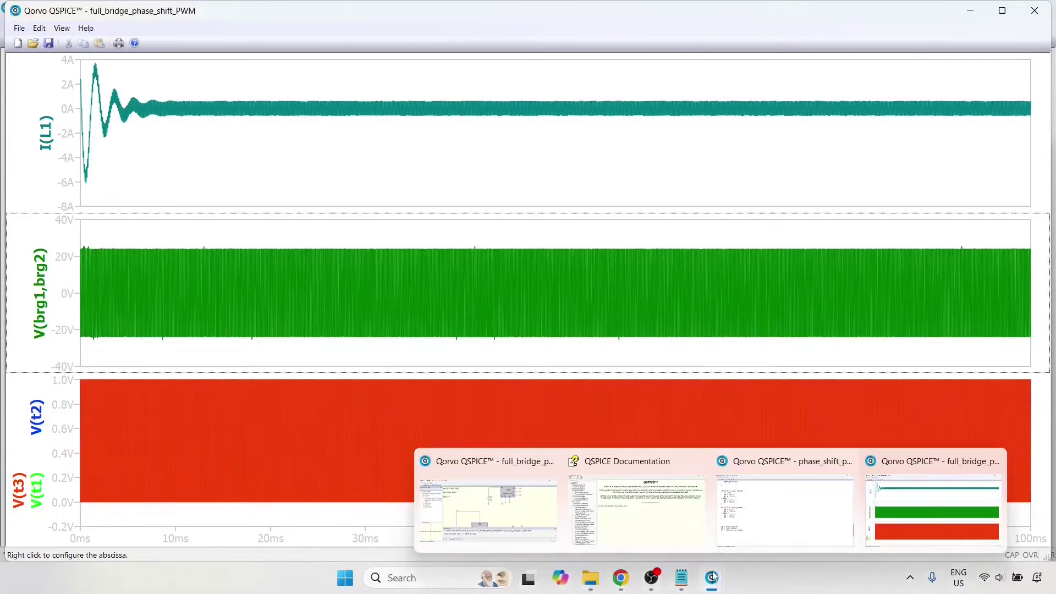
{"action": "left_click", "coordinate": [514, 500]}
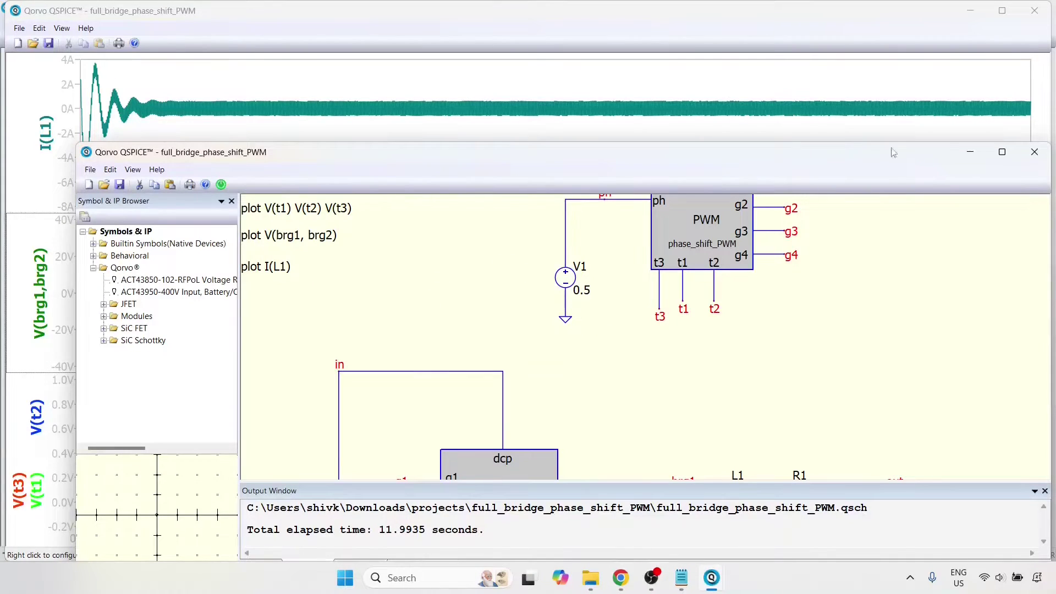
{"action": "left_click", "coordinate": [1002, 151]}
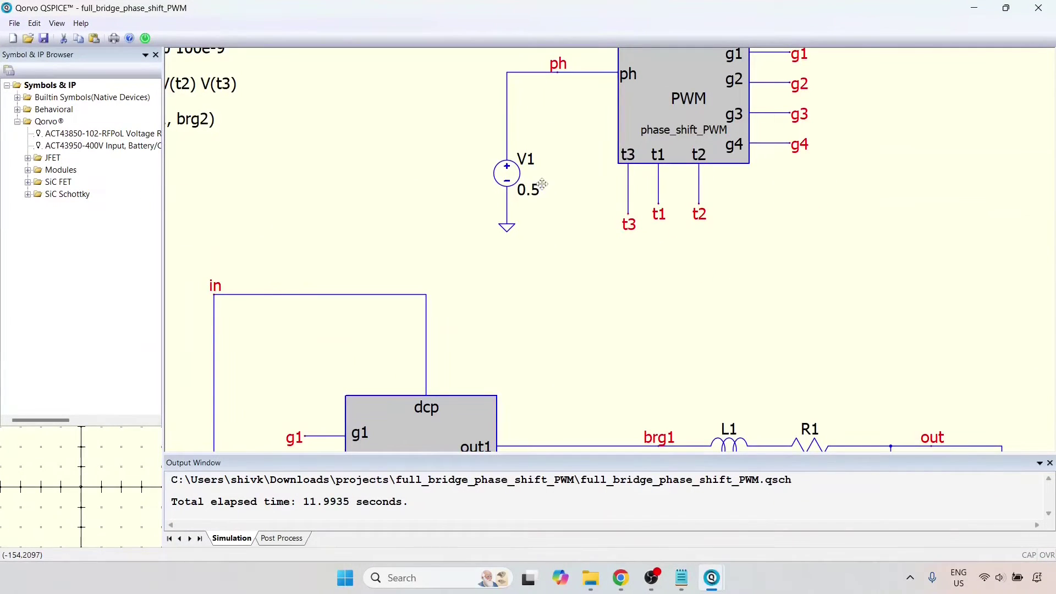
Change V1's value from 0.5 to 0.3 and rerun the simulation
{"action": "double_click", "coordinate": [542, 186]}
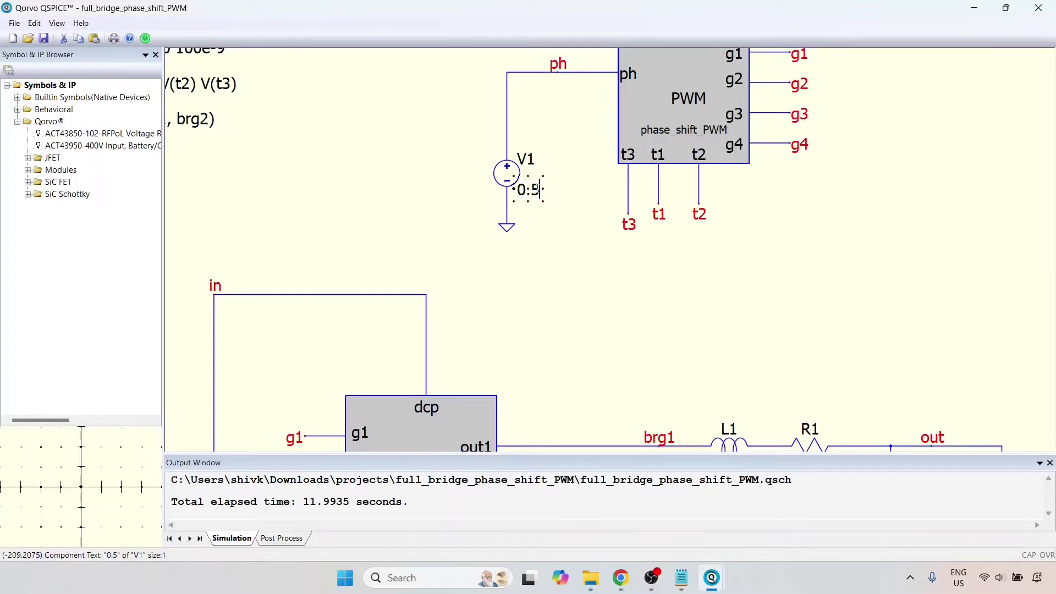
{"action": "key", "text": "BackSpace"}
{"action": "type", "text": "3"}
{"action": "key", "text": "Return"}
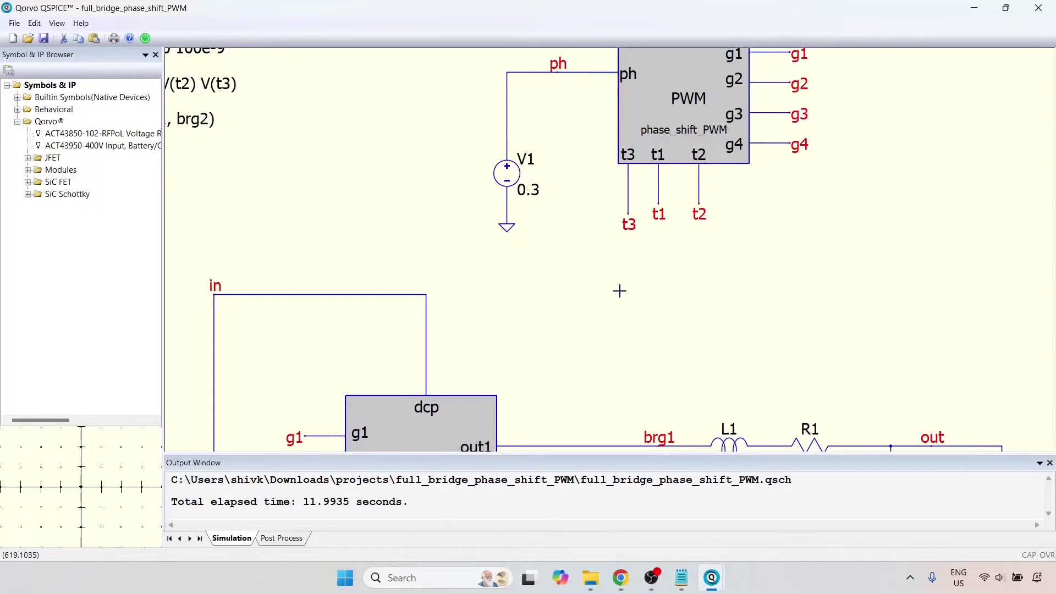
{"action": "right_click", "coordinate": [650, 277]}
{"action": "left_click", "coordinate": [688, 289]}
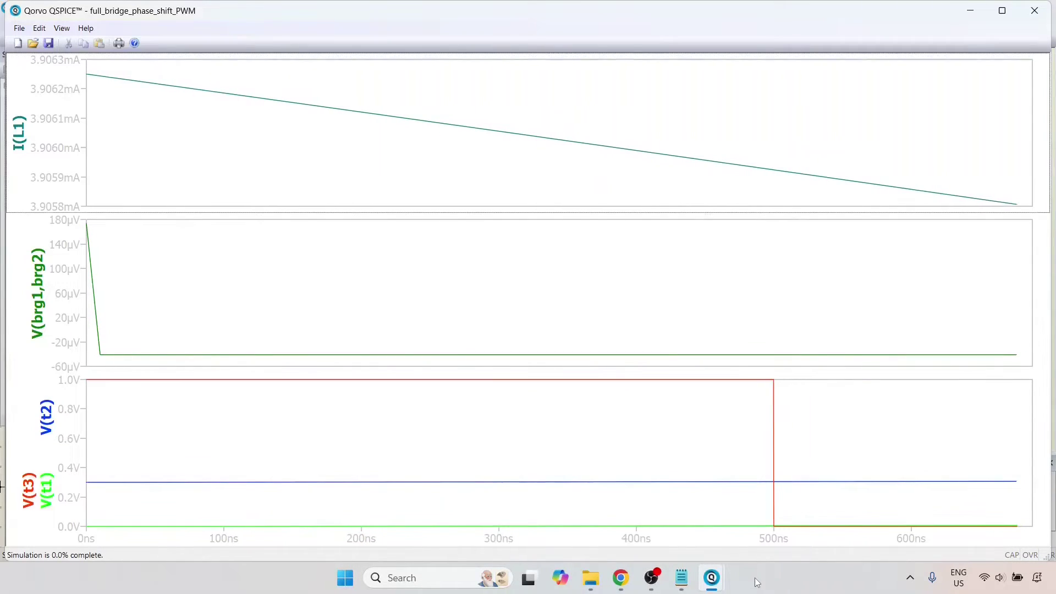
Bring the schematic forward and reposition V1's PWL 0 0.5 5e-3 0.3 label
{"action": "mouse_move", "coordinate": [717, 579]}
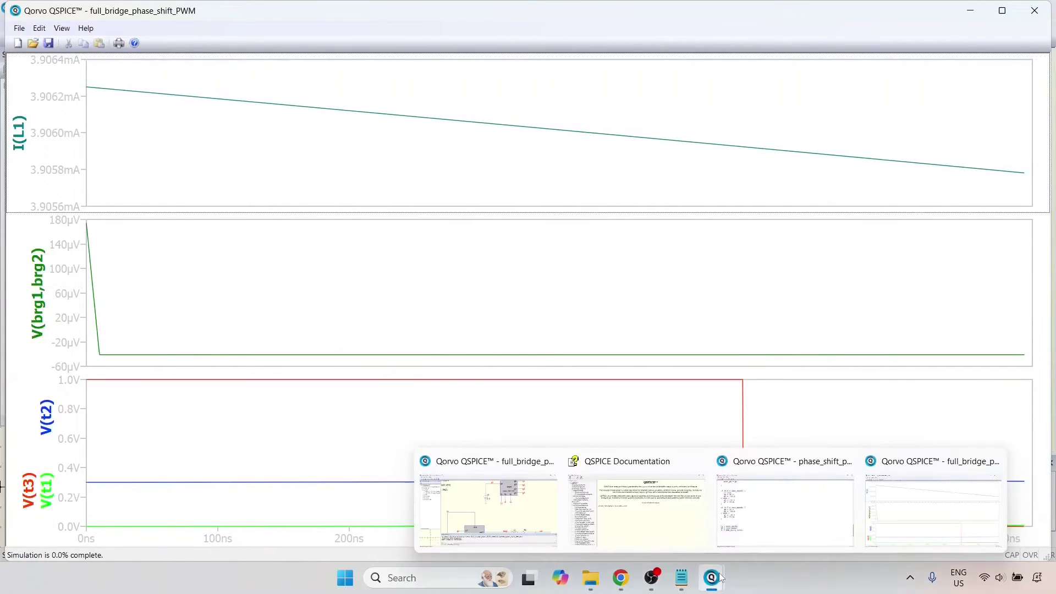
{"action": "left_click", "coordinate": [539, 509]}
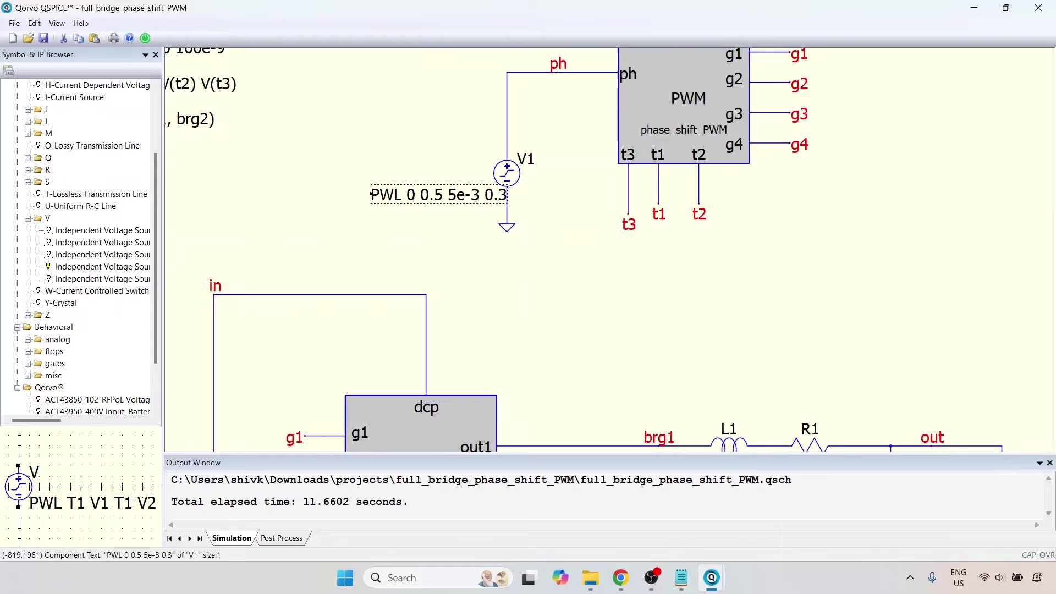
{"action": "left_click_drag", "start_coordinate": [476, 195], "coordinate": [466, 197]}
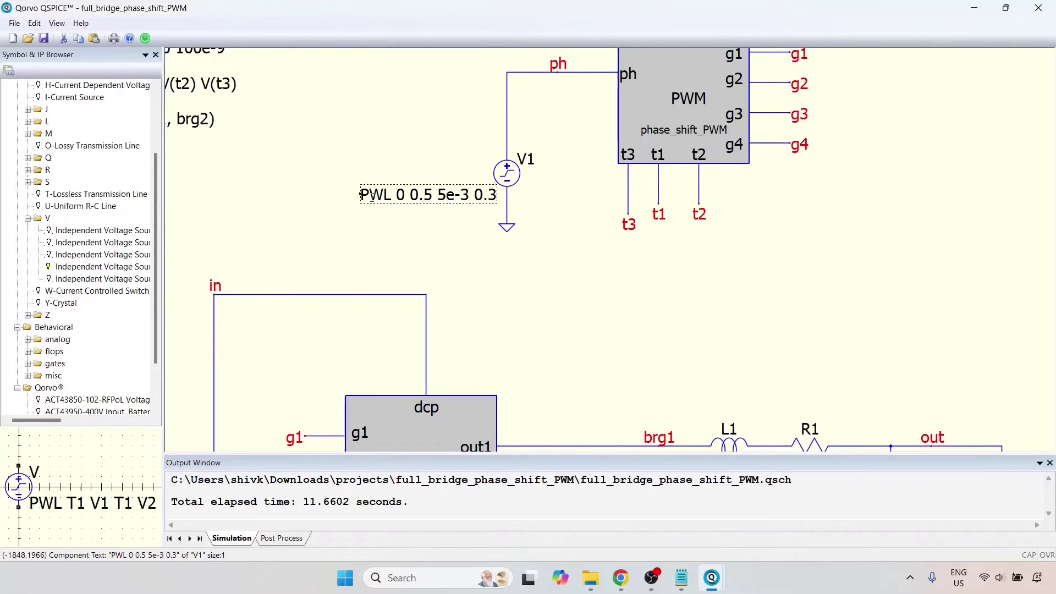
{"action": "left_click", "coordinate": [410, 194]}
{"action": "key", "text": "Escape"}
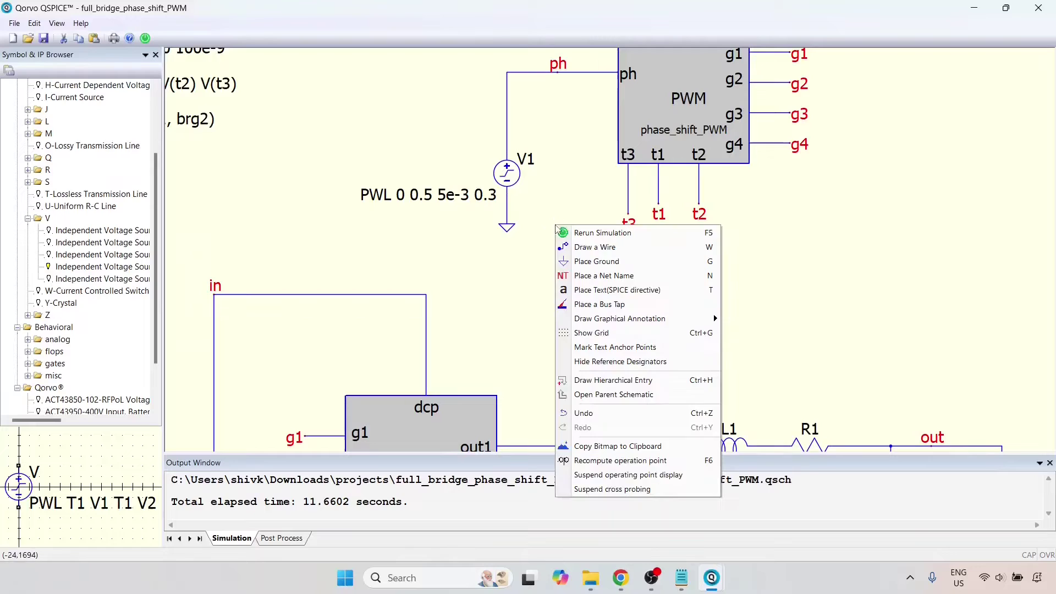
Rerun the simulation and bring the waveform window forward
{"action": "right_click", "coordinate": [556, 226]}
{"action": "left_click", "coordinate": [592, 233]}
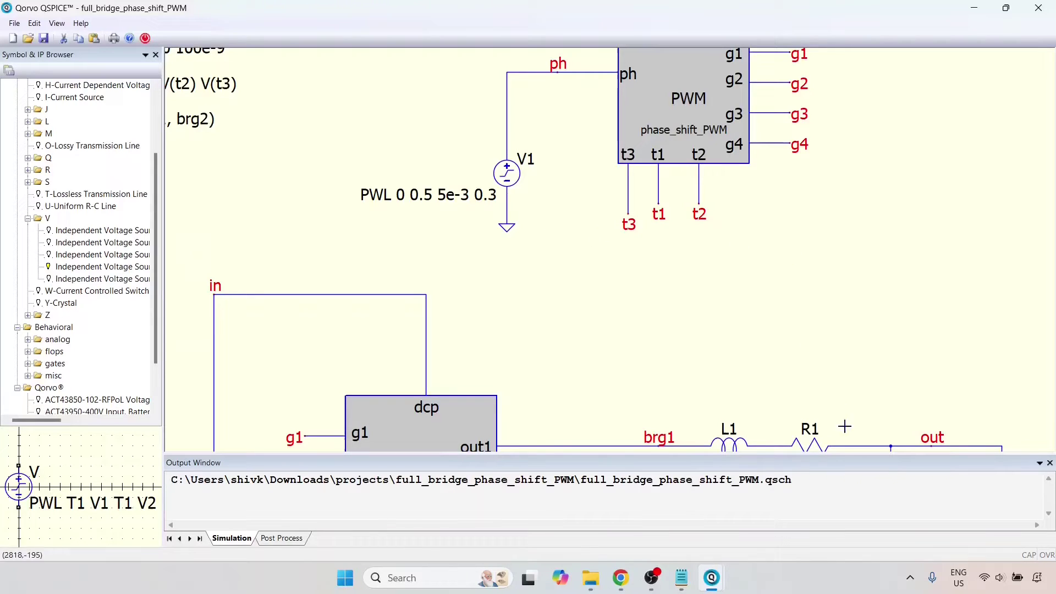
{"action": "mouse_move", "coordinate": [724, 588]}
{"action": "left_click", "coordinate": [935, 489]}
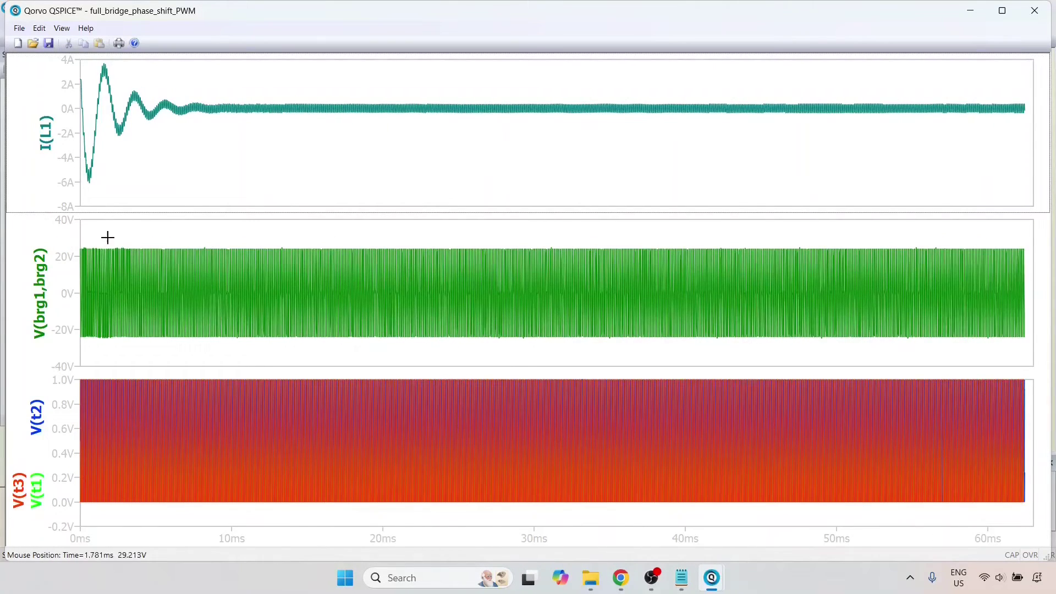
Zoom briefly into the first 2.8 ms, fit, then zoom via 22–26 ms to 23.5–24.0 ms
{"action": "left_click_drag", "start_coordinate": [113, 234], "coordinate": [77, 355]}
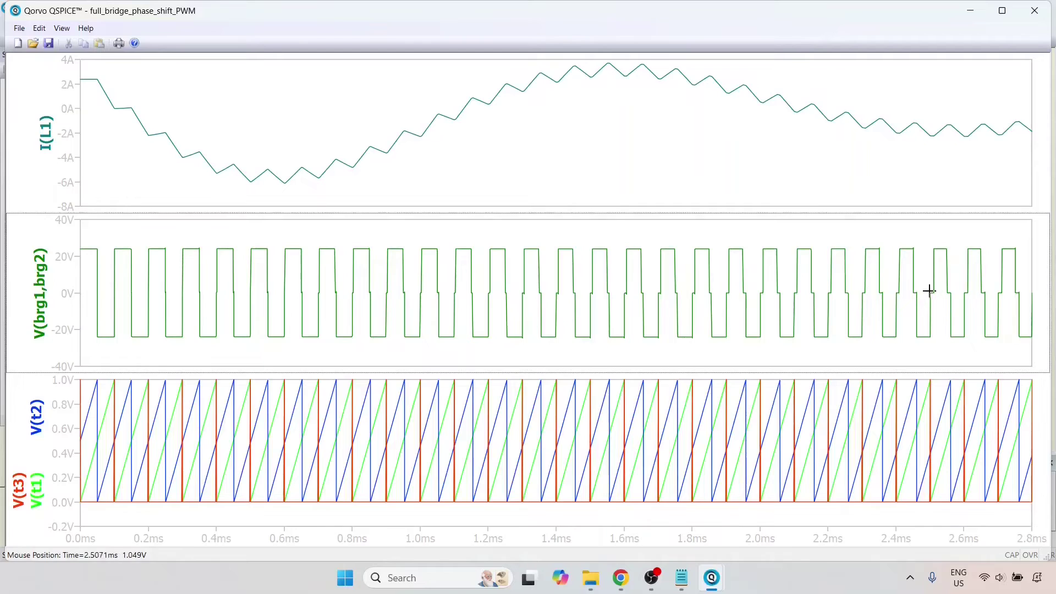
{"action": "right_click", "coordinate": [844, 238]}
{"action": "left_click", "coordinate": [868, 247]}
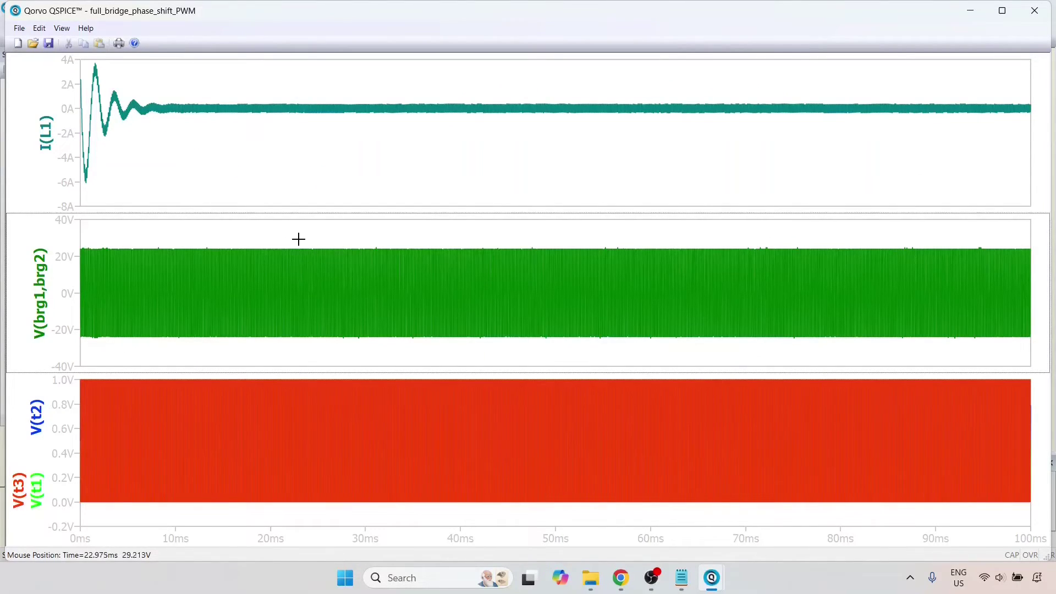
{"action": "left_click_drag", "start_coordinate": [294, 244], "coordinate": [329, 346]}
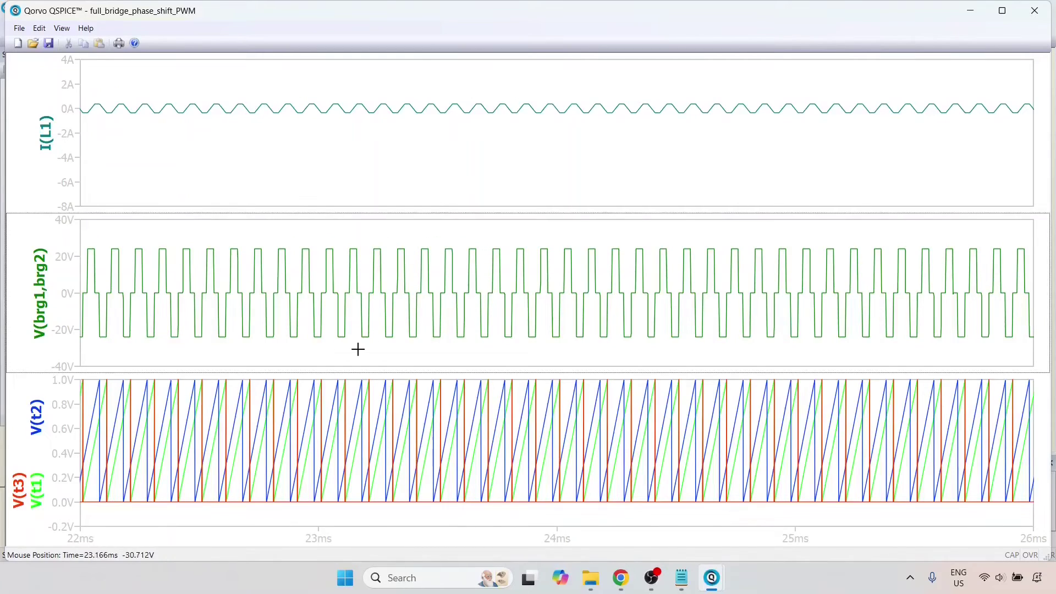
{"action": "left_click_drag", "start_coordinate": [447, 228], "coordinate": [556, 355]}
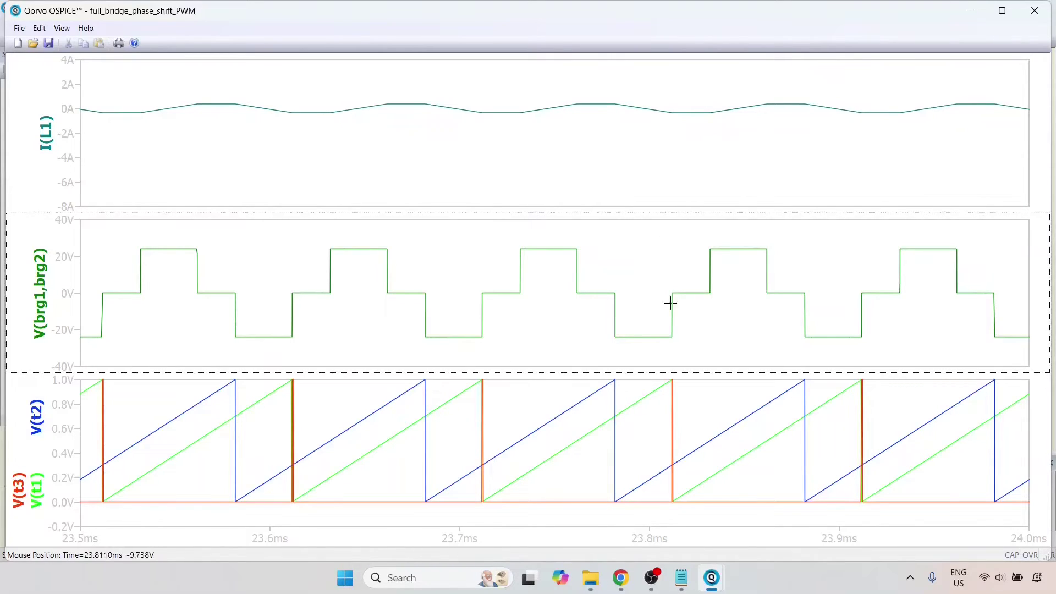
Fit the plots, zoom via 50–58 ms into 53.6–54.6 ms, and tighten the I(L1) scale
{"action": "right_click", "coordinate": [669, 266]}
{"action": "left_click", "coordinate": [715, 271]}
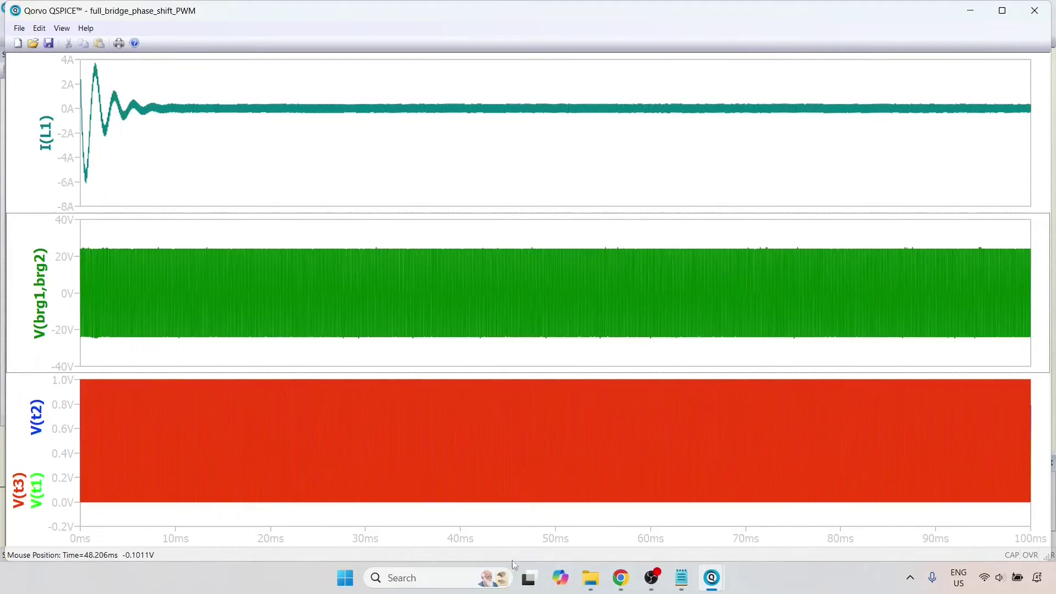
{"action": "left_click_drag", "start_coordinate": [572, 226], "coordinate": [617, 356]}
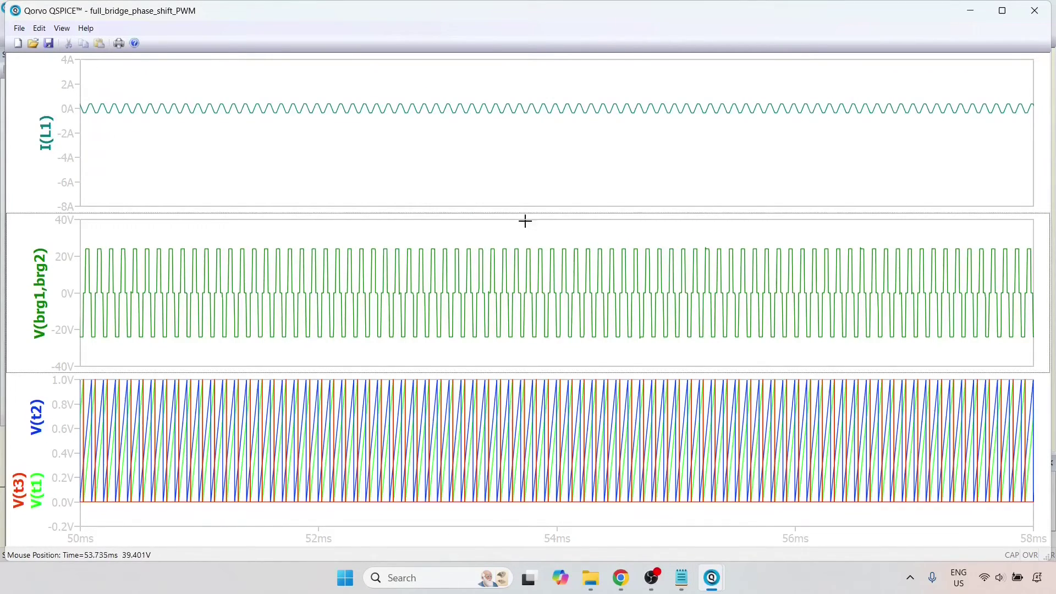
{"action": "left_click_drag", "start_coordinate": [524, 221], "coordinate": [615, 359]}
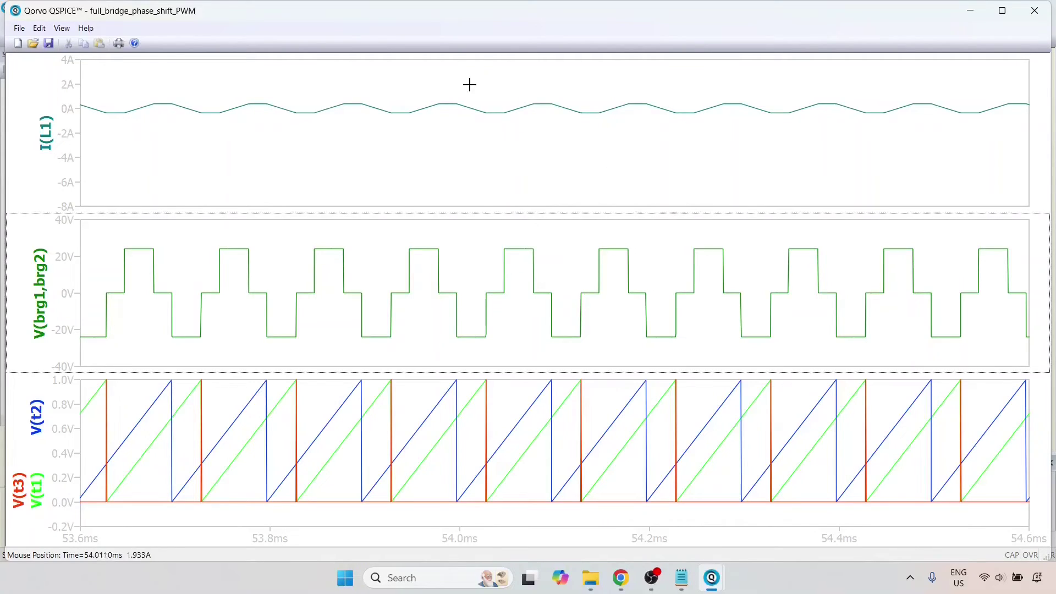
{"action": "left_click_drag", "start_coordinate": [107, 85], "coordinate": [1028, 135]}
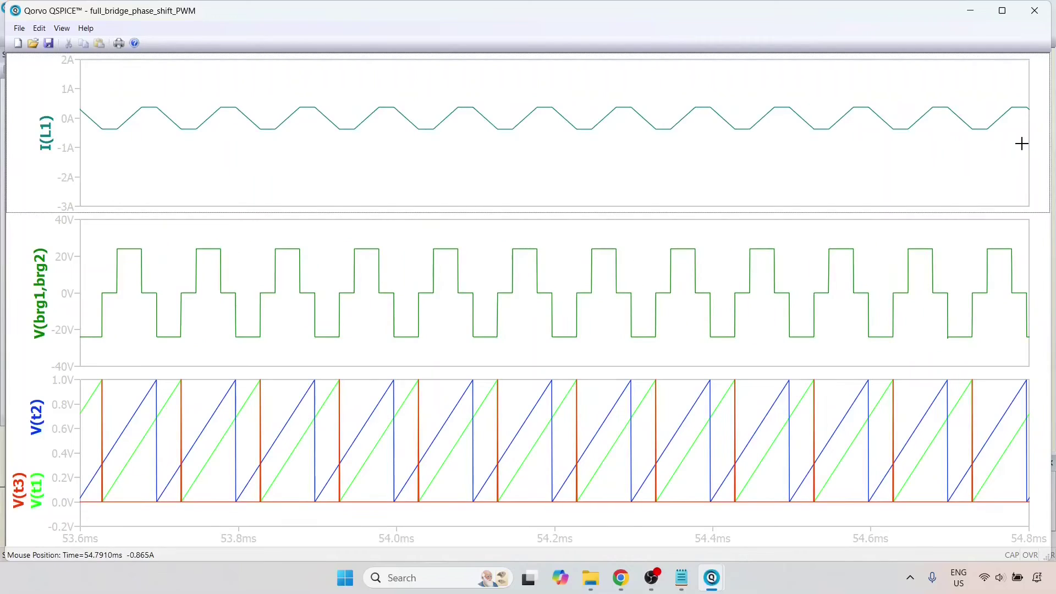
Turn on grid lines in the I(L1) plot and narrow its scale to about ±800mA
{"action": "right_click", "coordinate": [564, 76]}
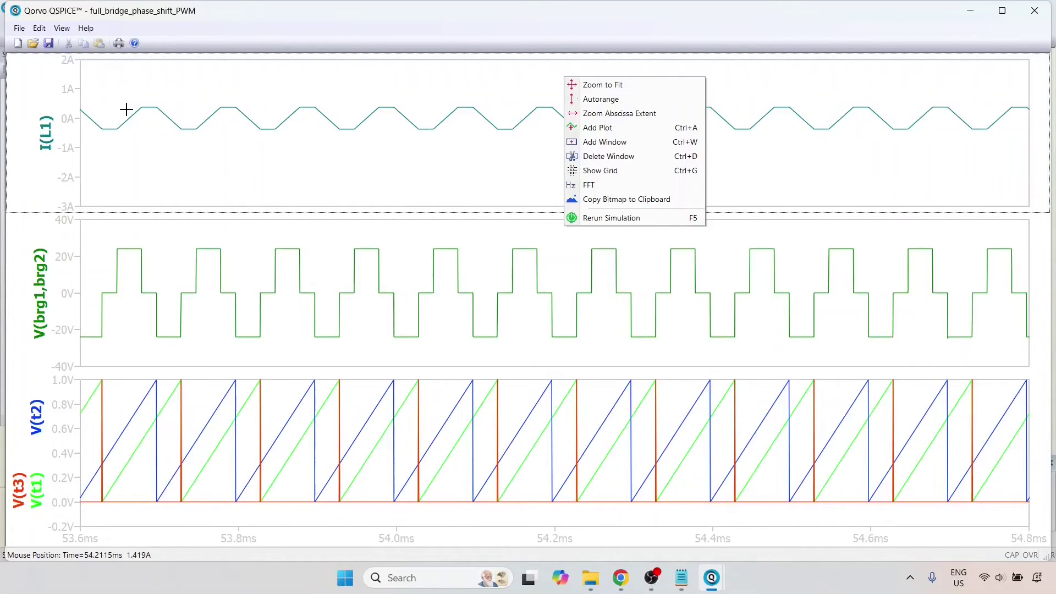
{"action": "left_click", "coordinate": [107, 98]}
{"action": "right_click", "coordinate": [415, 72]}
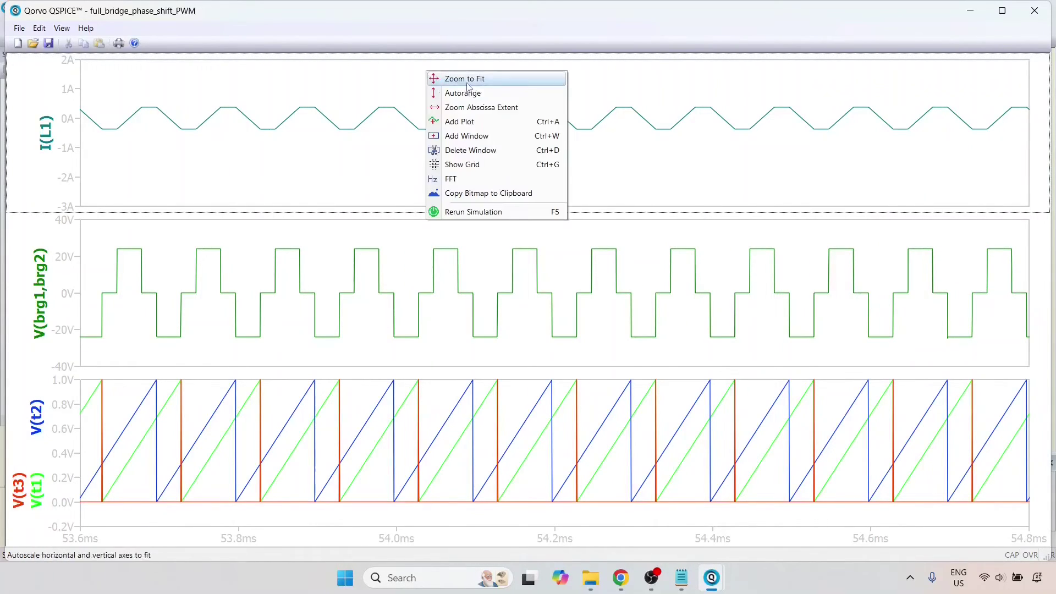
{"action": "left_click", "coordinate": [467, 162]}
{"action": "left_click_drag", "start_coordinate": [97, 86], "coordinate": [1006, 145]}
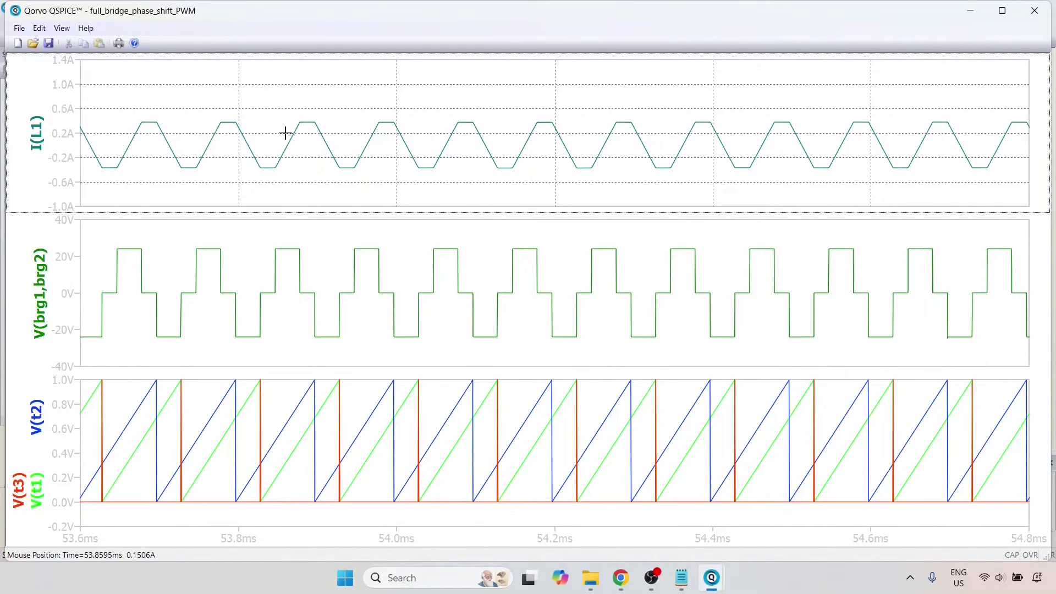
{"action": "mouse_move", "coordinate": [160, 106]}
{"action": "left_mouse_down"}
{"action": "mouse_move", "coordinate": [414, 186]}
{"action": "mouse_move", "coordinate": [898, 170]}
{"action": "mouse_move", "coordinate": [968, 183]}
{"action": "left_mouse_up"}
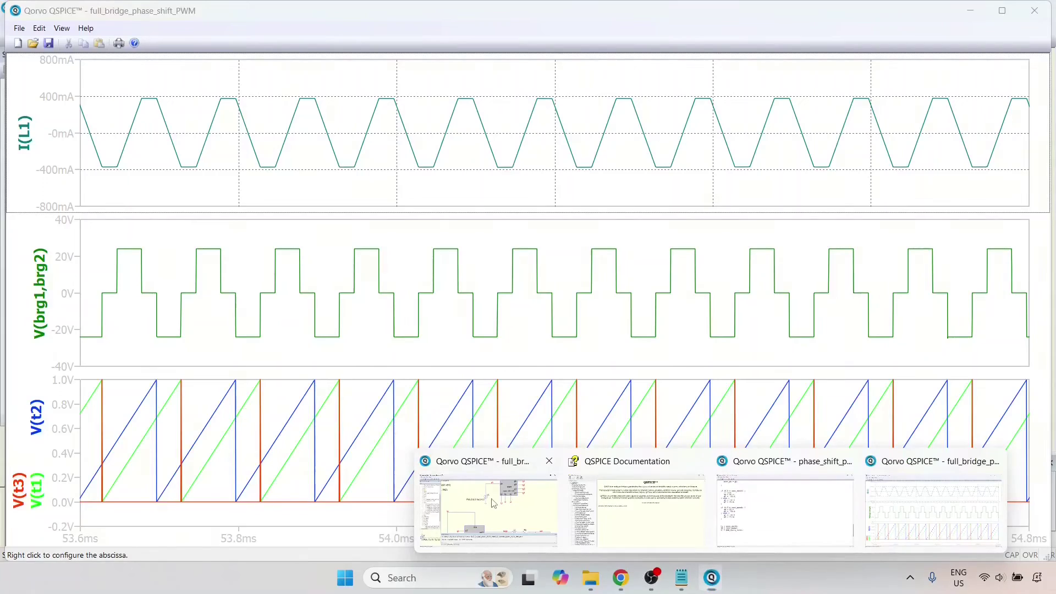
Change V1's PWL final value from 0.3 to 0.1, giving PWL 0 0.5 5e-3 0.1
{"action": "left_click", "coordinate": [930, 495]}
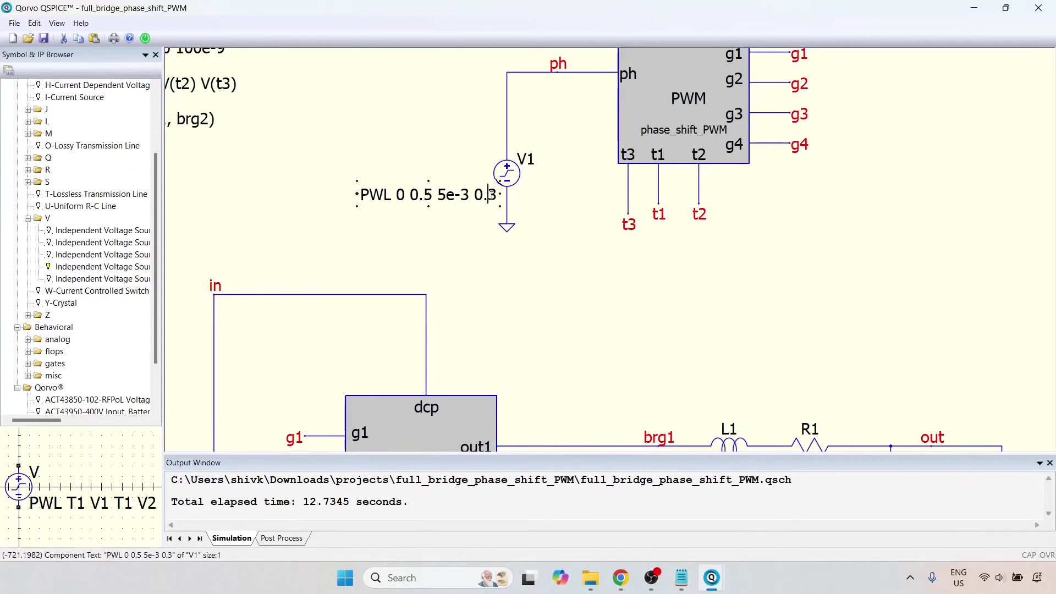
{"action": "left_click", "coordinate": [494, 195]}
{"action": "key", "text": "BackSpace"}
{"action": "type", "text": "1"}
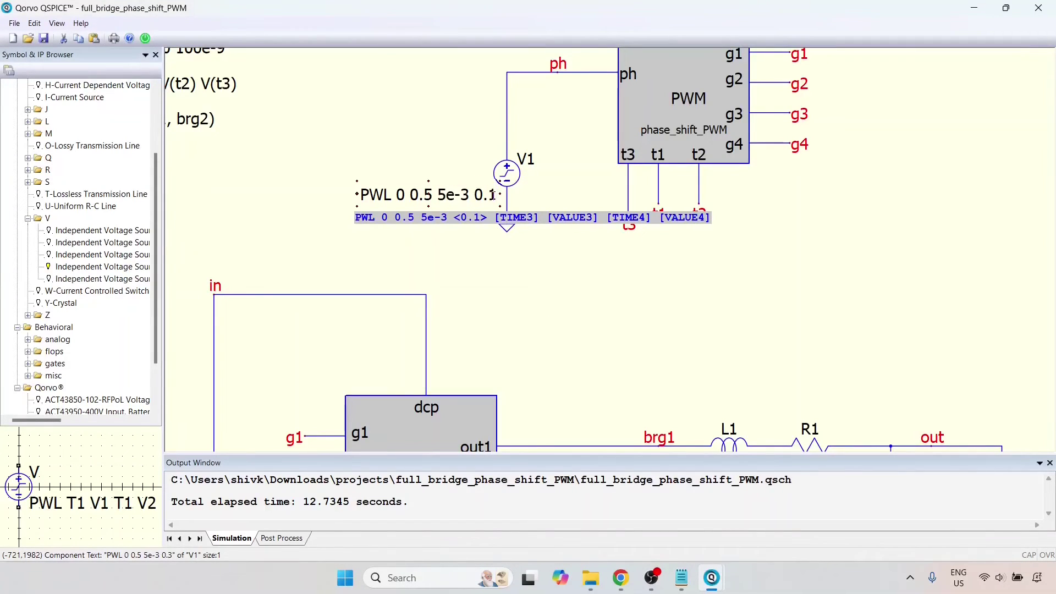
{"action": "key", "text": "Return"}
Rerun the simulation with phase 0.1 and bring the waveform window forward
{"action": "right_click", "coordinate": [541, 315]}
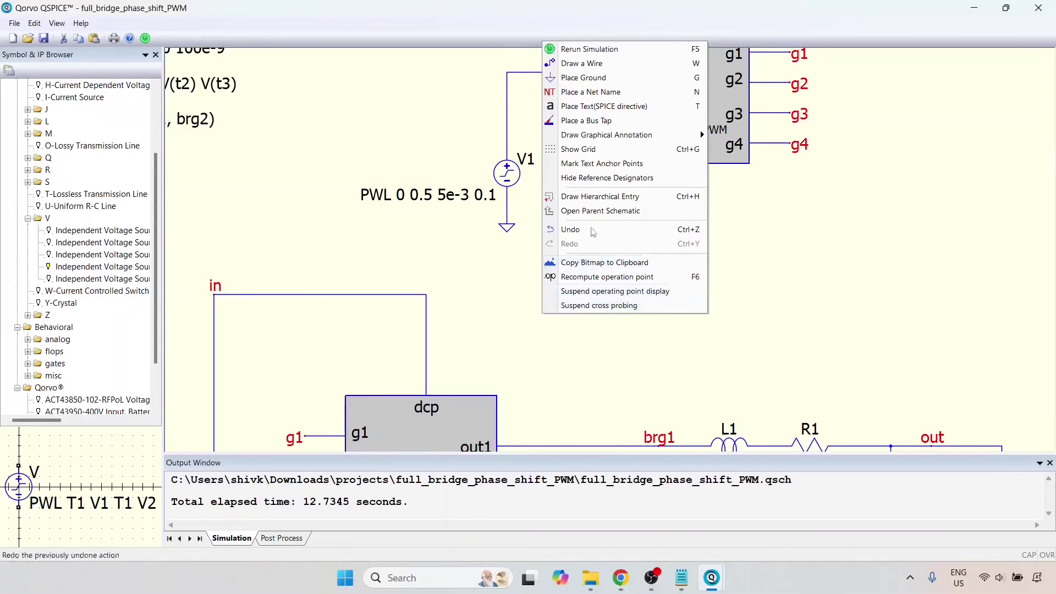
{"action": "left_click", "coordinate": [602, 51]}
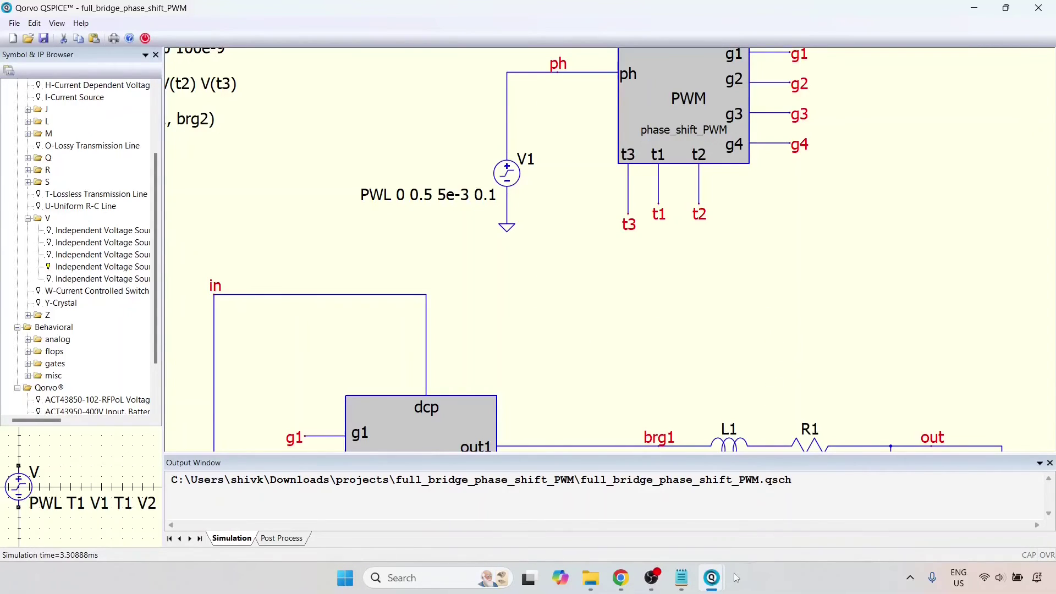
{"action": "mouse_move", "coordinate": [712, 577]}
{"action": "left_click", "coordinate": [909, 515]}
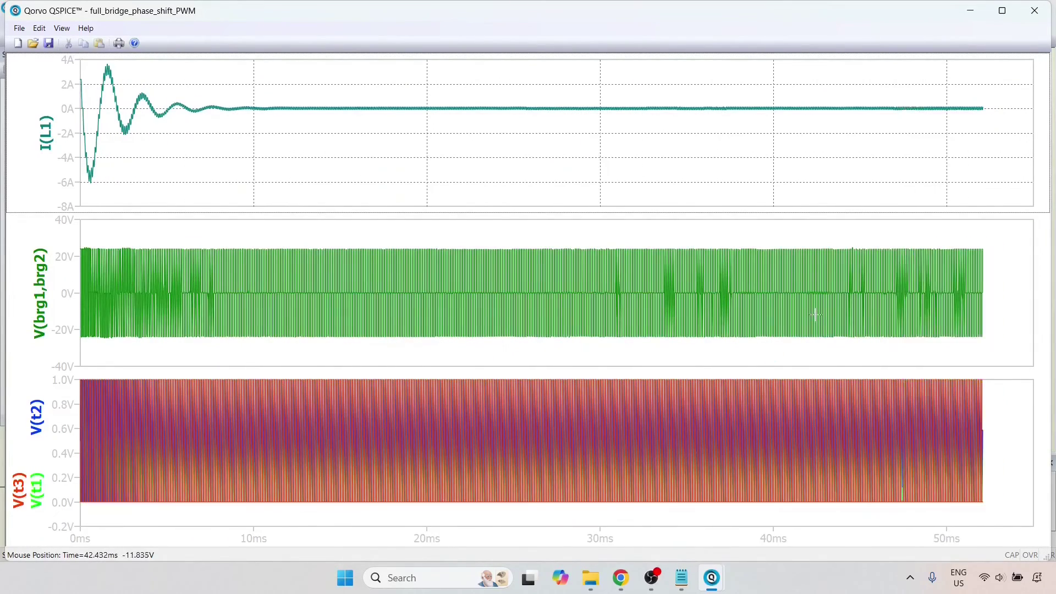
Zoom via 48.8–50.2 ms into 49.30–49.58 ms and tighten the I(L1) scale to ±400mA
{"action": "left_click_drag", "start_coordinate": [766, 227], "coordinate": [782, 352]}
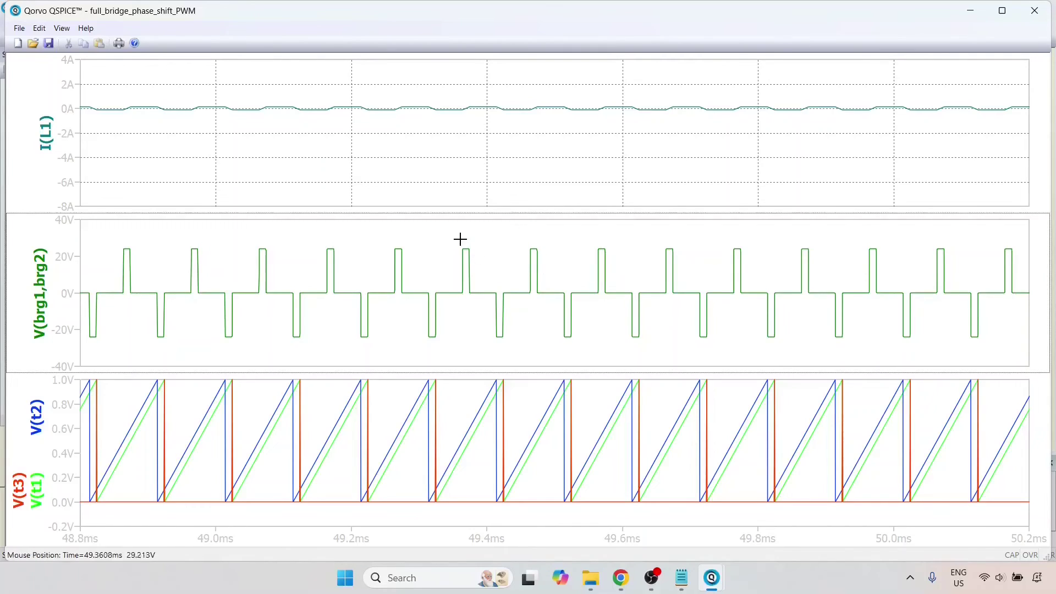
{"action": "left_click_drag", "start_coordinate": [429, 226], "coordinate": [604, 362]}
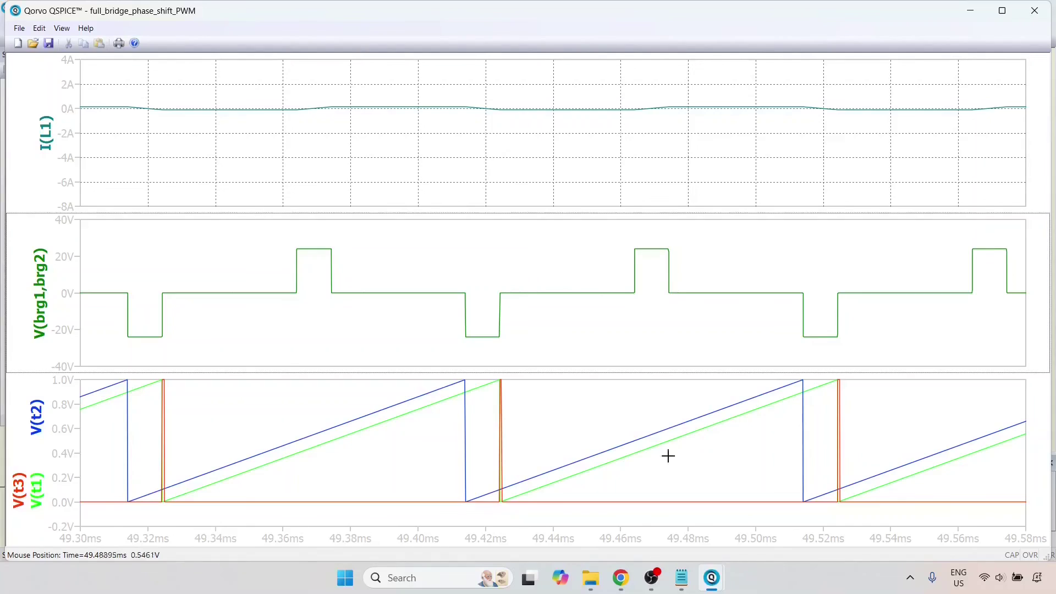
{"action": "left_click_drag", "start_coordinate": [86, 100], "coordinate": [1025, 120]}
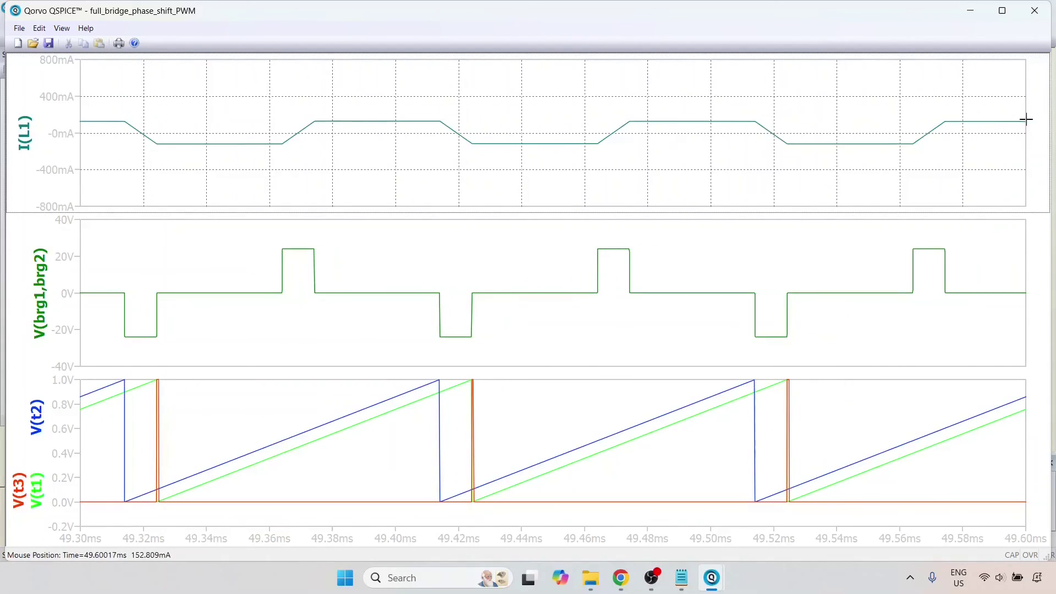
{"action": "left_click_drag", "start_coordinate": [87, 106], "coordinate": [1031, 165]}
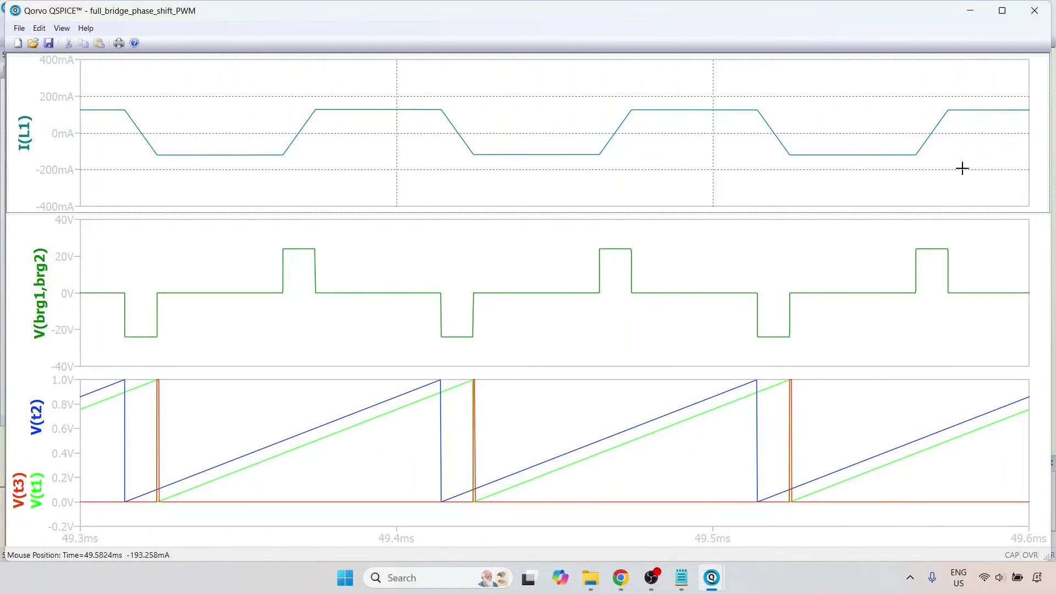